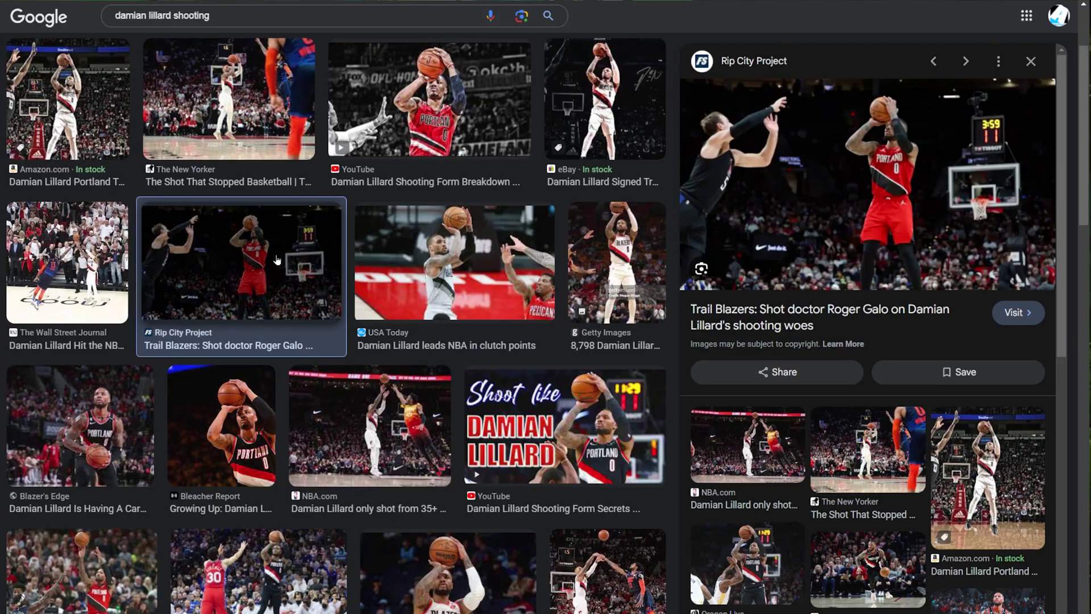
Step: Browse the "damian lillard shooting" image results and open the preview of a photo of him shooting in a black Portland jersey
{"action": "scroll", "coordinate": [440, 444], "scroll_direction": "down", "scroll_amount": 3}
{"action": "left_click", "coordinate": [441, 443]}
{"action": "right_click", "coordinate": [834, 216]}
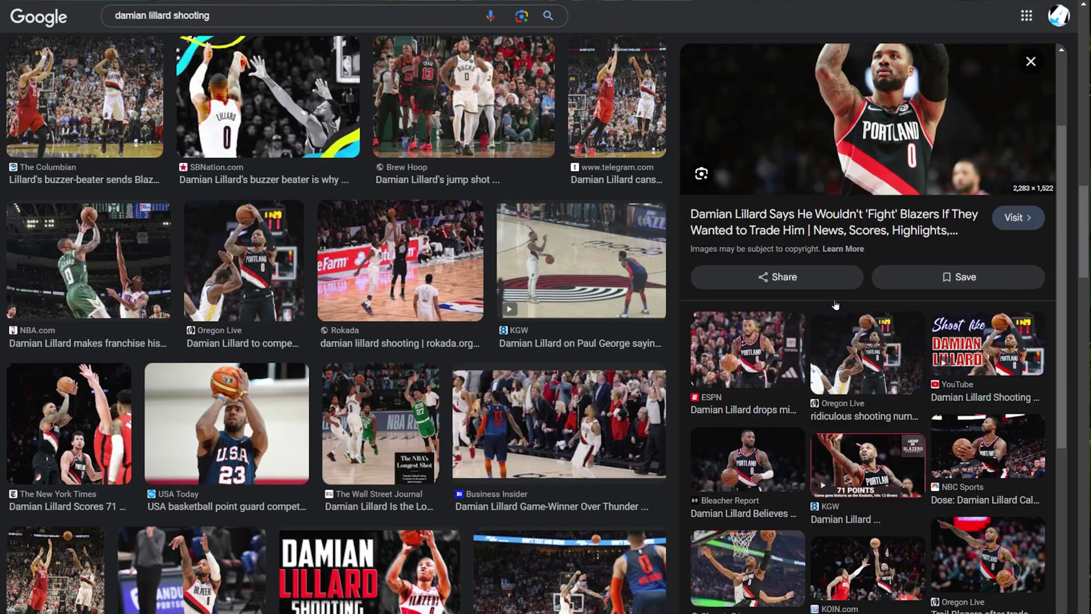
{"action": "scroll", "coordinate": [835, 305], "scroll_direction": "down", "scroll_amount": 3}
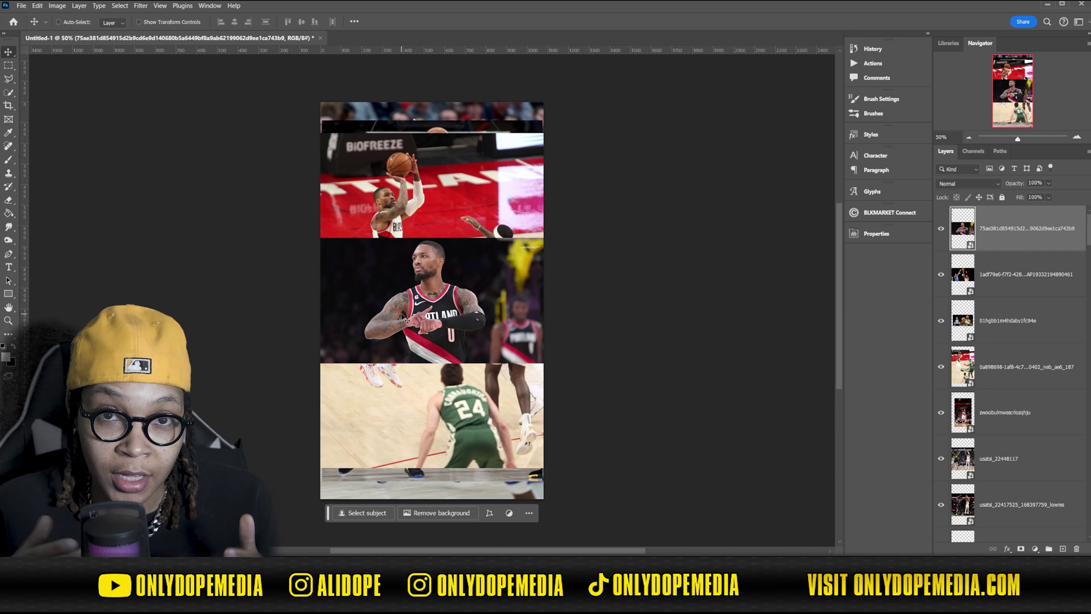
Step: Switch to Photoshop and hide the imported photo layers one after another, working down from the top of the stack
{"action": "left_click_drag", "start_coordinate": [941, 229], "coordinate": [941, 461]}
{"action": "scroll", "coordinate": [940, 461], "scroll_direction": "down", "scroll_amount": 5}
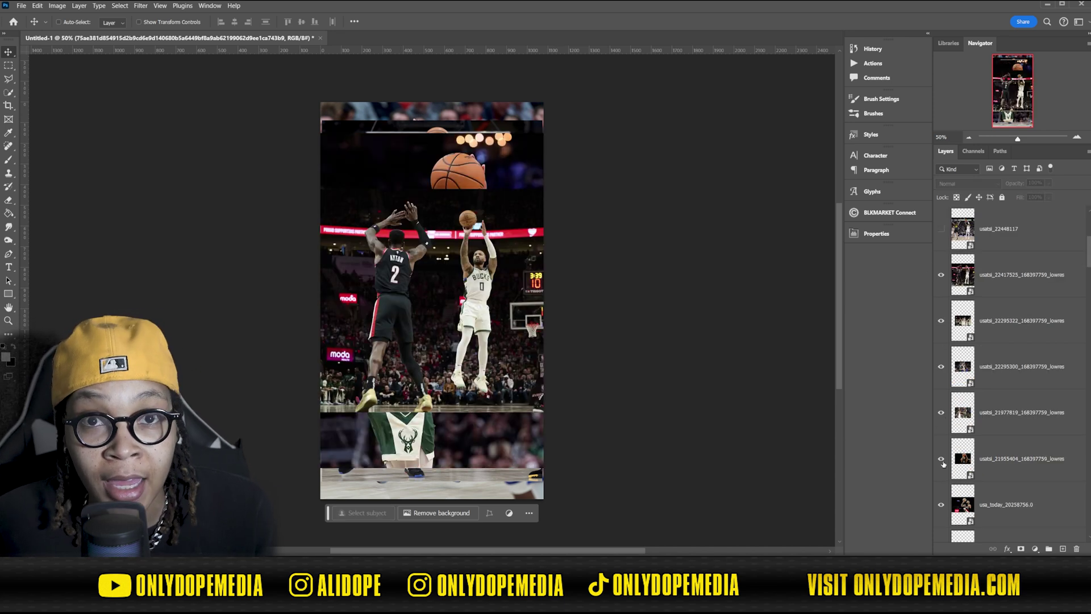
{"action": "left_click_drag", "start_coordinate": [941, 274], "coordinate": [941, 517]}
{"action": "scroll", "coordinate": [941, 512], "scroll_direction": "down", "scroll_amount": 5}
{"action": "left_click_drag", "start_coordinate": [941, 229], "coordinate": [941, 467]}
{"action": "scroll", "coordinate": [941, 504], "scroll_direction": "down", "scroll_amount": 6}
{"action": "scroll", "coordinate": [991, 463], "scroll_direction": "down", "scroll_amount": 5}
Step: Select the photo layers from lillard-shooting102623 through 960x0 and hide all the photos that are still showing
{"action": "left_click", "coordinate": [1048, 274]}
{"action": "scroll", "coordinate": [1031, 312], "scroll_direction": "down", "scroll_amount": 8}
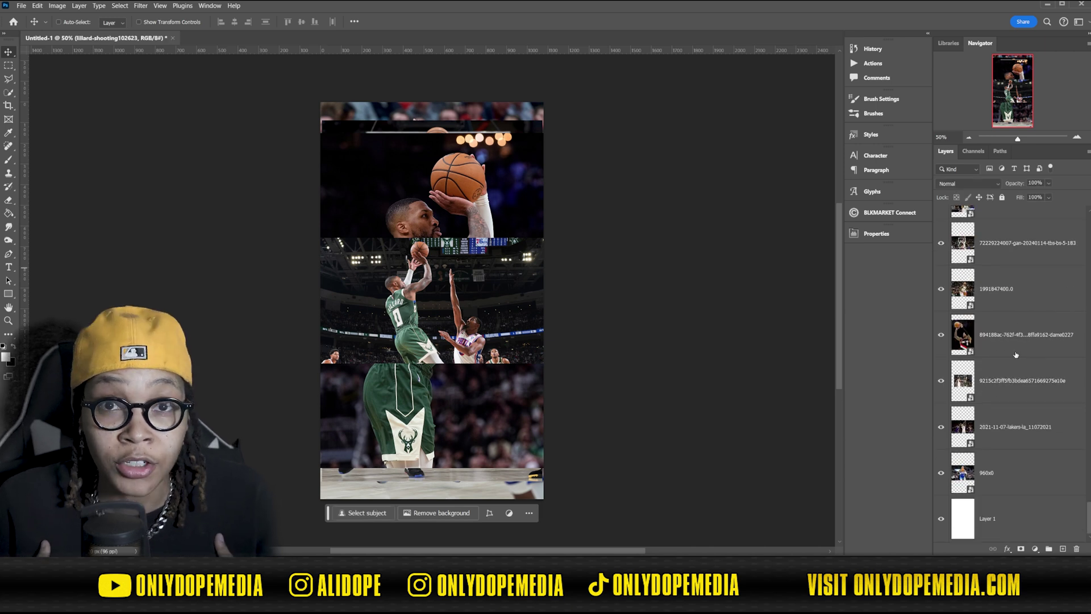
{"action": "left_click", "coordinate": [1000, 473], "text": "shift"}
{"action": "scroll", "coordinate": [937, 449], "scroll_direction": "up", "scroll_amount": 5}
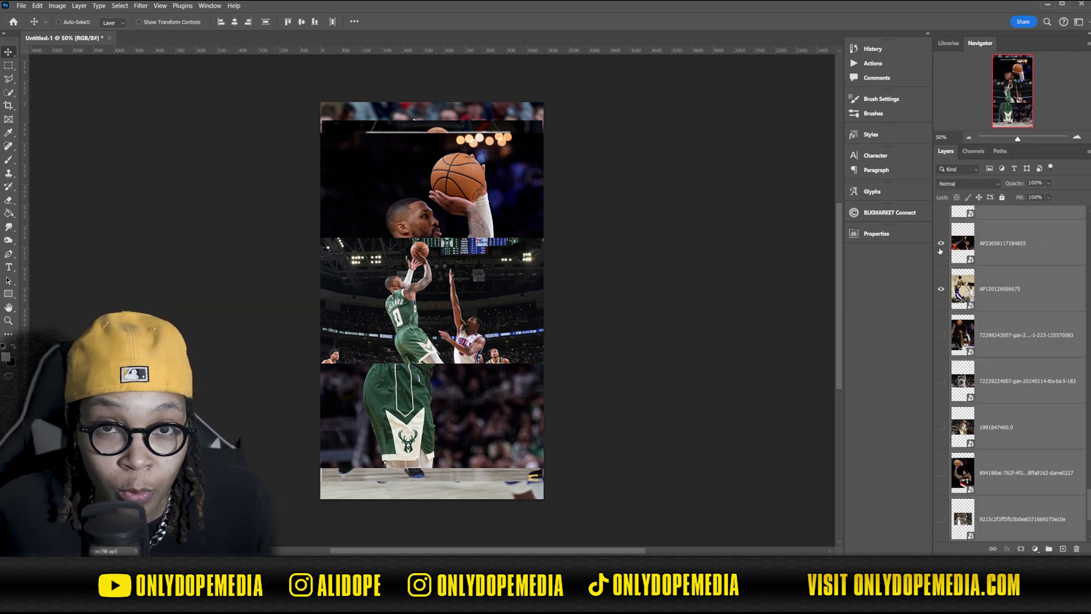
{"action": "scroll", "coordinate": [936, 434], "scroll_direction": "down", "scroll_amount": 5}
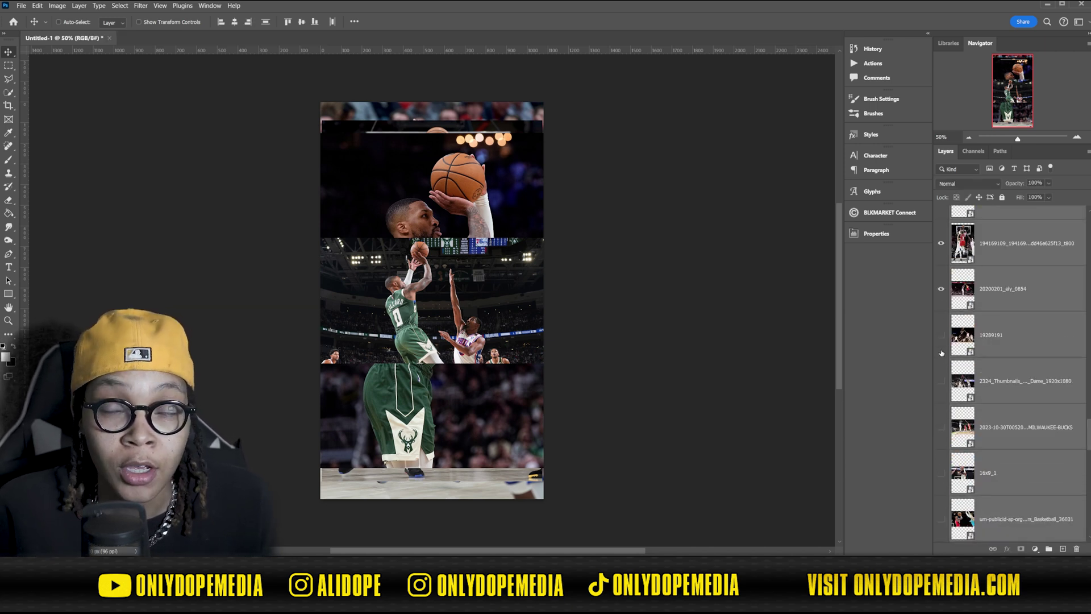
{"action": "scroll", "coordinate": [943, 250], "scroll_direction": "up", "scroll_amount": 5}
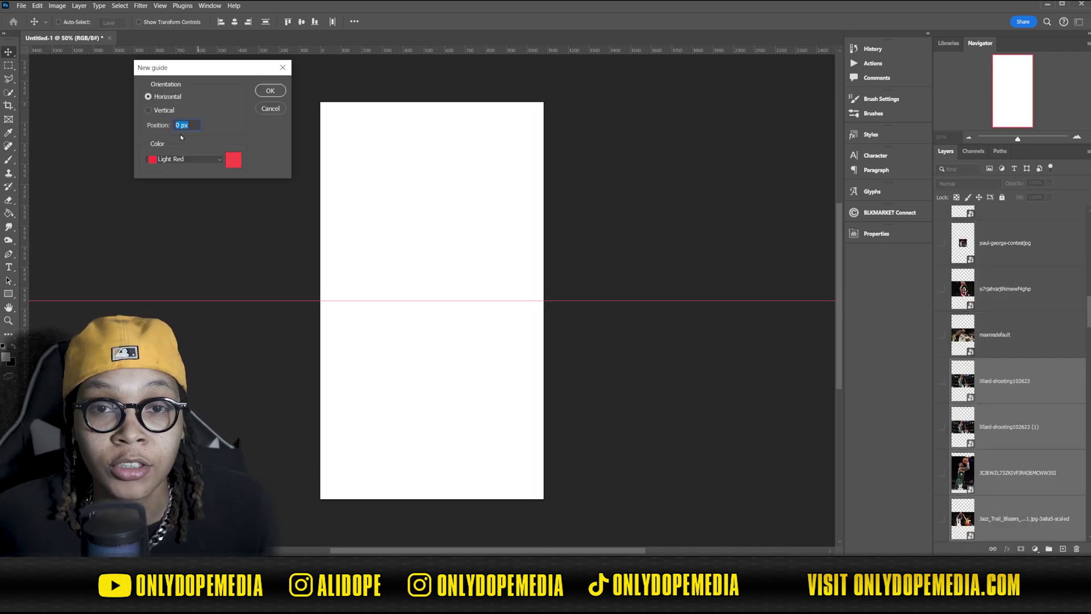
Step: Add a vertical guide at 50% of the canvas width
{"action": "type", "text": "50%"}
{"action": "key", "text": "Return"}
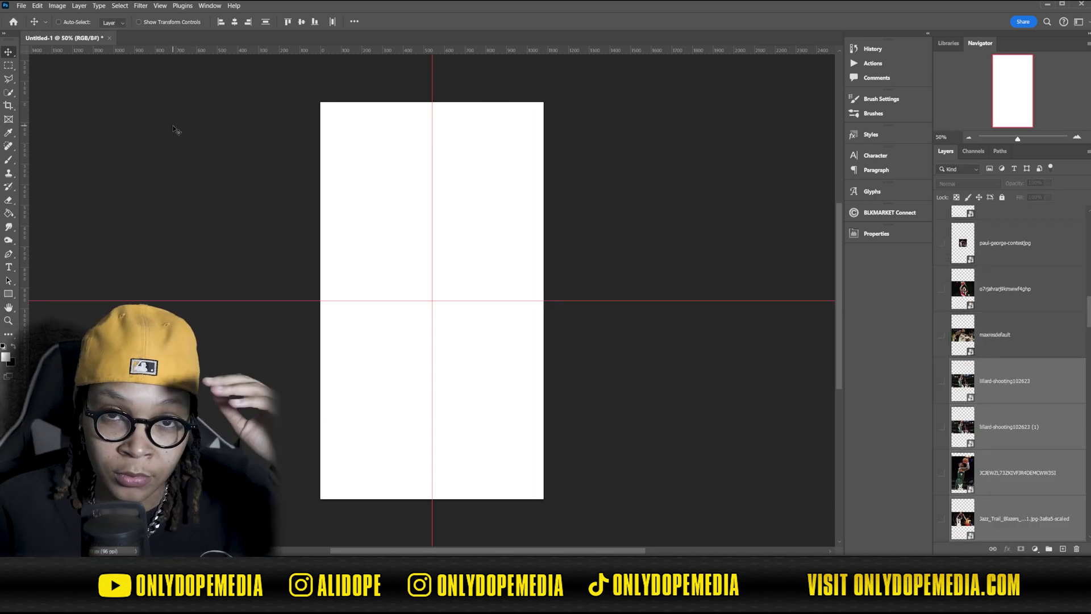
Step: Draw a blue square about 228 × 228 px and centre it on the intersection of the two guides
{"action": "left_click", "coordinate": [9, 294]}
{"action": "left_click_drag", "start_coordinate": [407, 279], "coordinate": [455, 327]}
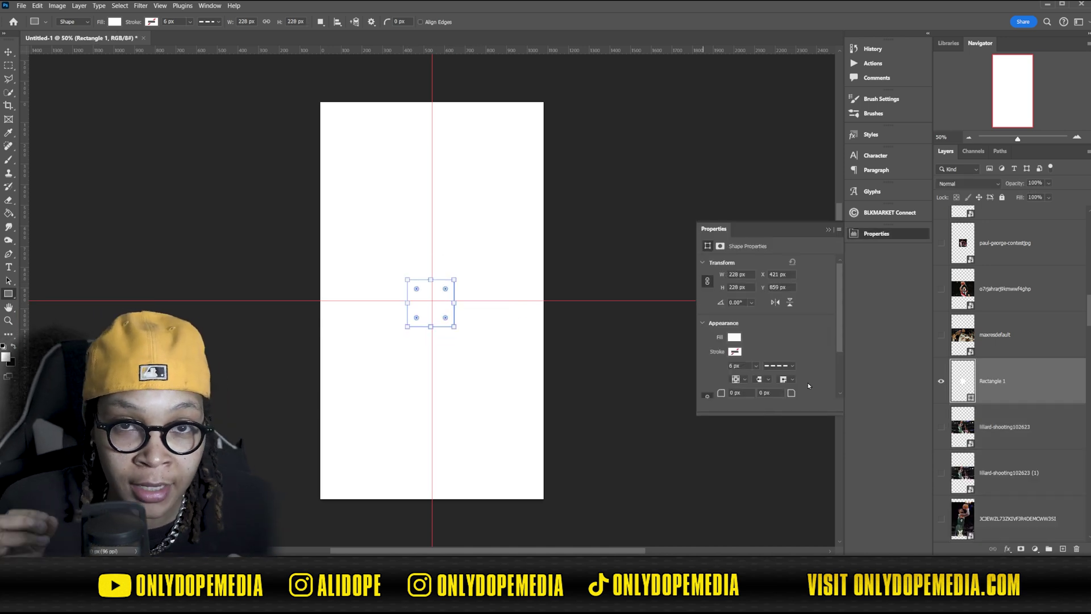
{"action": "left_click", "coordinate": [734, 337]}
{"action": "left_click", "coordinate": [792, 392]}
{"action": "key", "text": "v"}
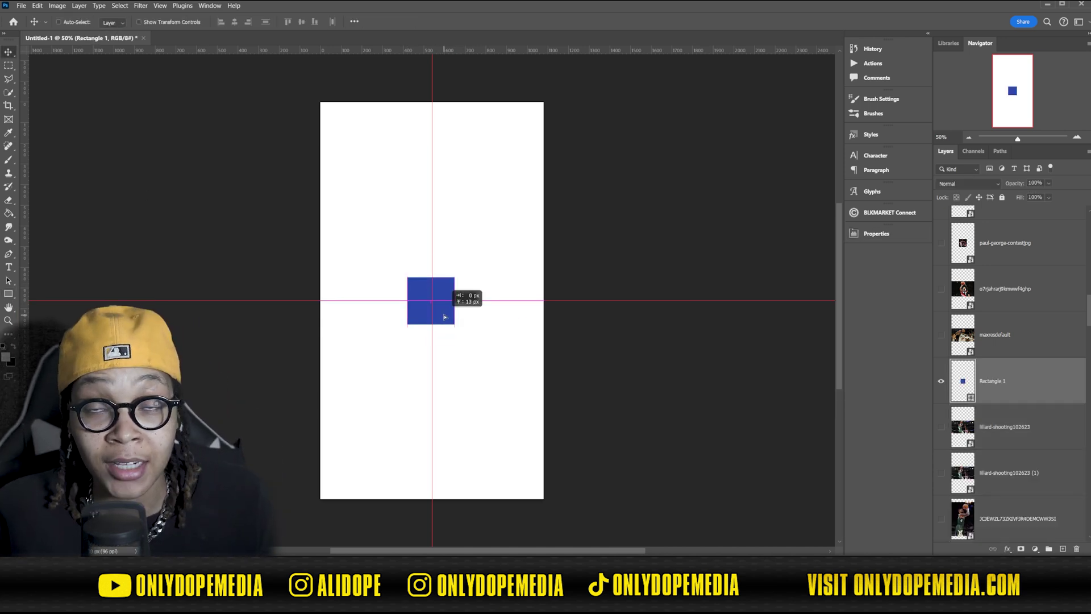
Step: Place a vertical guide on the square's left edge and recolour it red like the centre guides
{"action": "left_click_drag", "start_coordinate": [25, 341], "coordinate": [408, 359]}
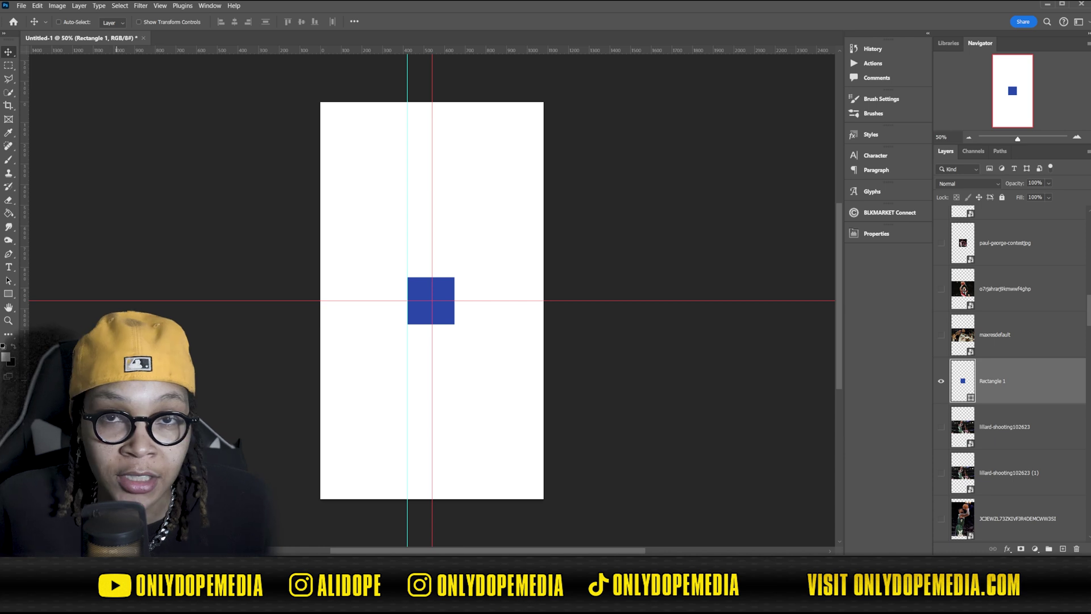
{"action": "right_click", "coordinate": [408, 359]}
{"action": "left_click", "coordinate": [438, 364]}
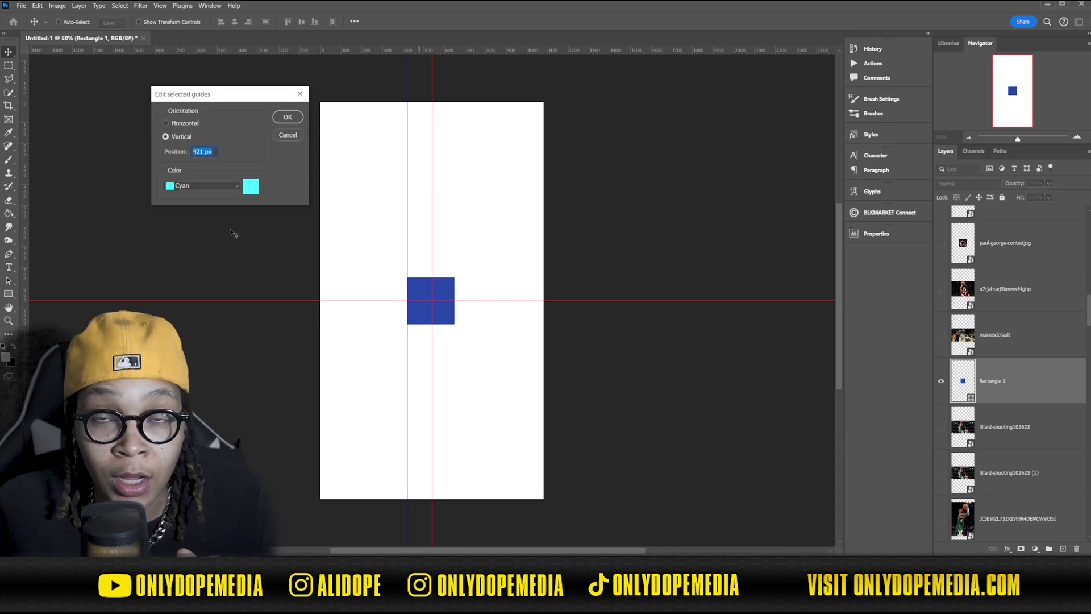
{"action": "left_click", "coordinate": [287, 117]}
Step: Place guides along the right, bottom and top edges of the blue square
{"action": "left_click_drag", "start_coordinate": [24, 341], "coordinate": [454, 352]}
{"action": "left_click_drag", "start_coordinate": [462, 50], "coordinate": [484, 325]}
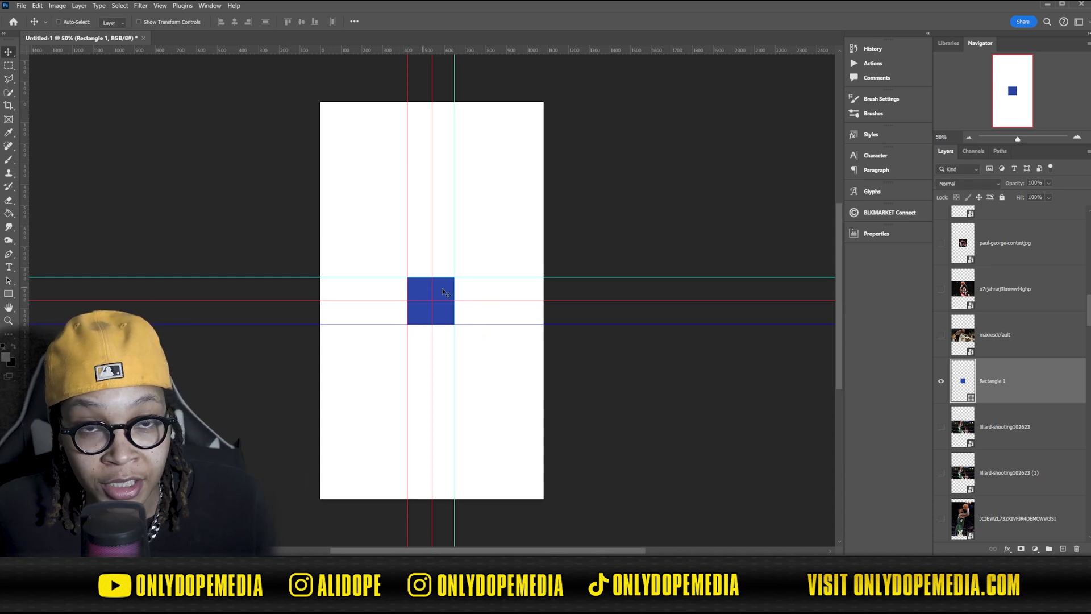
Step: Recolour the guides on the square's top and right edges red to match the other guides
{"action": "right_click", "coordinate": [484, 277]}
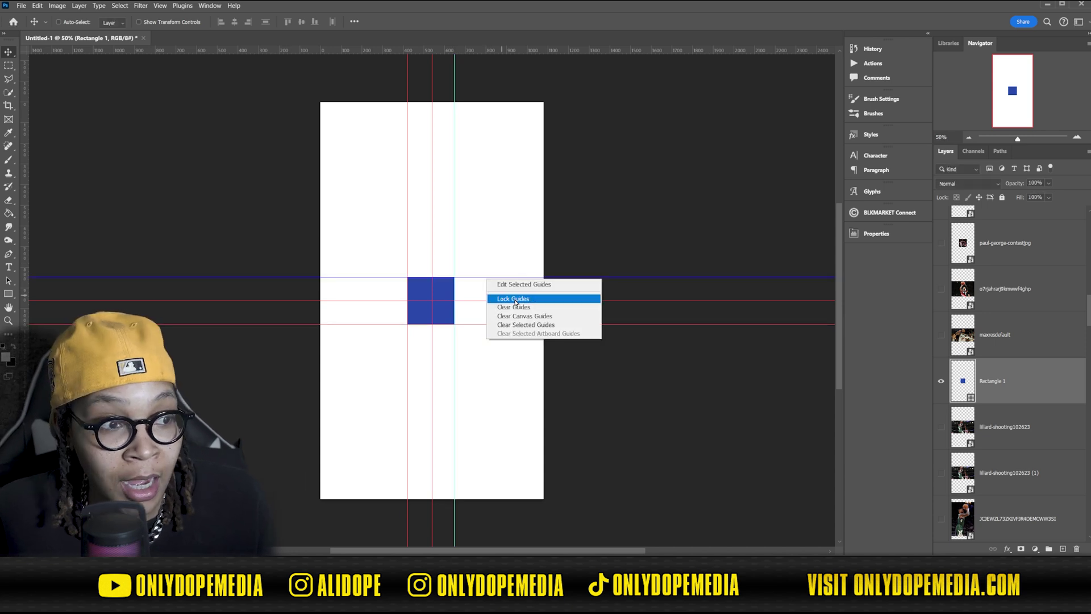
{"action": "left_click", "coordinate": [511, 288]}
{"action": "left_click", "coordinate": [224, 185]}
{"action": "left_click", "coordinate": [202, 225]}
{"action": "left_click", "coordinate": [288, 117]}
{"action": "right_click", "coordinate": [456, 246]}
{"action": "left_click", "coordinate": [483, 257]}
{"action": "left_click", "coordinate": [237, 187]}
{"action": "left_click", "coordinate": [201, 225]}
{"action": "left_click", "coordinate": [284, 116]}
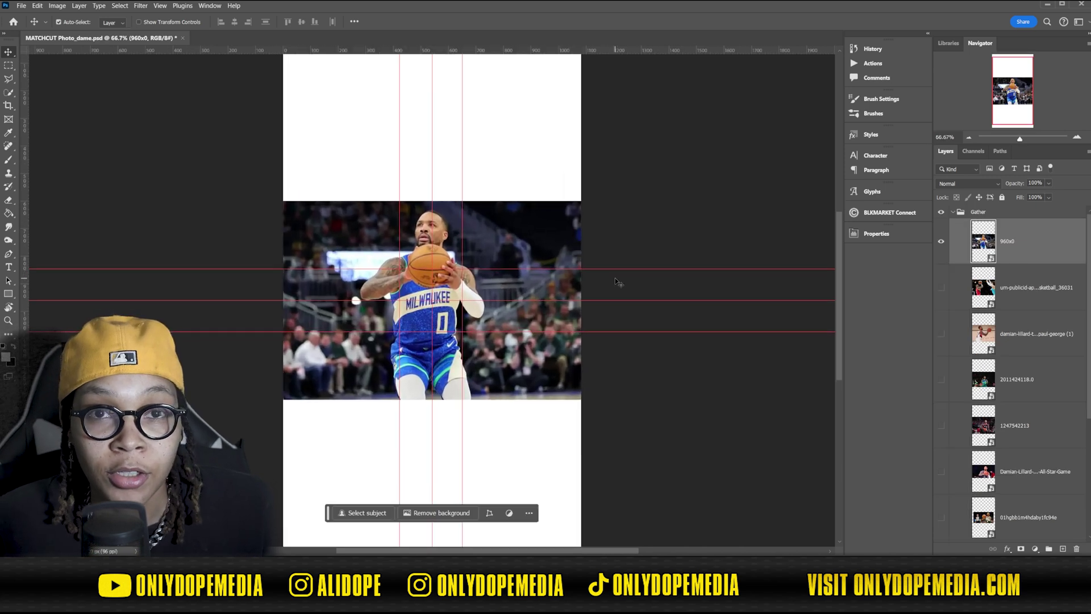
Step: Scale up the 960x0 photo and move it down to line the player's face up with the central guide square
{"action": "key", "text": "ctrl+plus"}
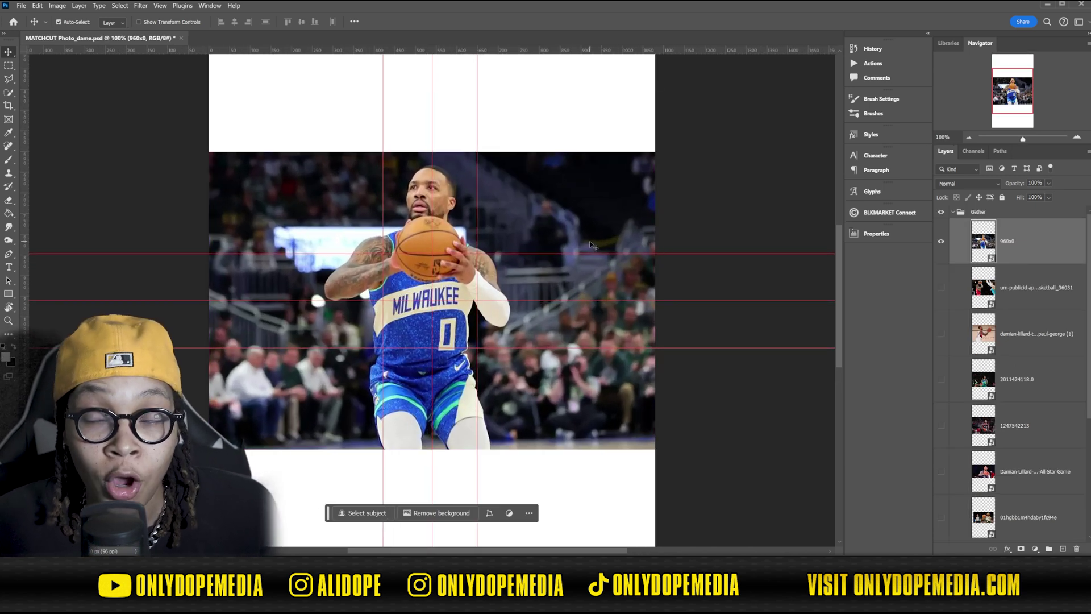
{"action": "key", "text": "ctrl+t"}
{"action": "left_click_drag", "start_coordinate": [432, 449], "coordinate": [431, 499]}
{"action": "left_click_drag", "start_coordinate": [500, 412], "coordinate": [509, 493]}
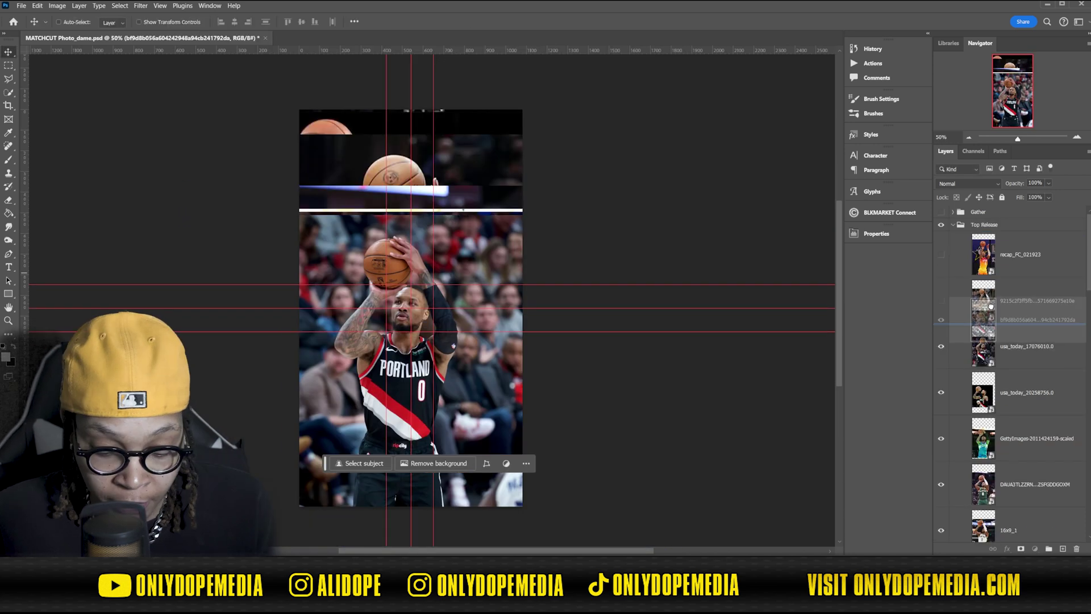
Step: Move the bf9d8b056a604… photo to the top of the Top Release group and hide the layers above usa_today_20258756.0
{"action": "left_click_drag", "start_coordinate": [1012, 346], "coordinate": [1000, 238]}
{"action": "left_click", "coordinate": [942, 255]}
{"action": "left_click", "coordinate": [942, 255]}
{"action": "left_click", "coordinate": [942, 300]}
{"action": "left_click", "coordinate": [941, 254]}
{"action": "left_click", "coordinate": [1014, 438]}
{"action": "left_click_drag", "start_coordinate": [942, 346], "coordinate": [942, 393]}
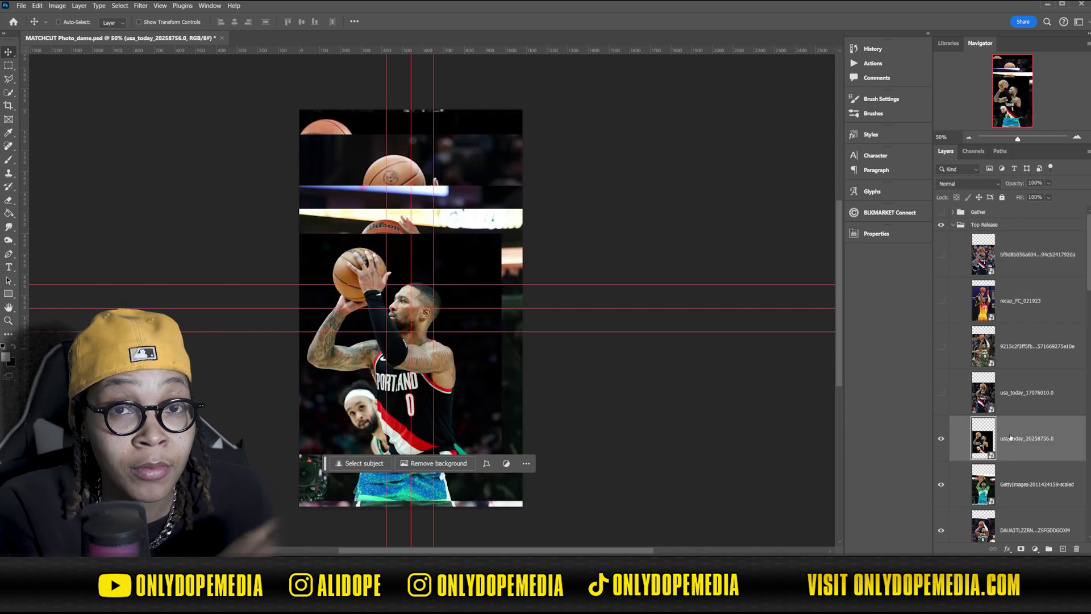
Step: Move the block of layers from usa_today_20258756.0 through 16x9_1 up to the top of the Top Release group
{"action": "scroll", "coordinate": [1005, 433], "scroll_direction": "down", "scroll_amount": 2}
{"action": "scroll", "coordinate": [1006, 432], "scroll_direction": "down", "scroll_amount": 1}
{"action": "left_click_drag", "start_coordinate": [941, 335], "coordinate": [941, 472]}
{"action": "left_click_drag", "start_coordinate": [942, 472], "coordinate": [941, 340]}
{"action": "left_click", "coordinate": [1018, 473], "text": "shift"}
{"action": "scroll", "coordinate": [1014, 432], "scroll_direction": "up", "scroll_amount": 2}
{"action": "left_click_drag", "start_coordinate": [1009, 427], "coordinate": [1004, 222]}
Step: Compare the bf9d8b056a604… photo with 16x9_1 by toggling visibility, and move it higher in the Top Release group
{"action": "left_click_drag", "start_coordinate": [941, 242], "coordinate": [942, 383]}
{"action": "scroll", "coordinate": [1017, 358], "scroll_direction": "down", "scroll_amount": 1}
{"action": "left_click", "coordinate": [1018, 373]}
{"action": "left_click", "coordinate": [941, 374]}
{"action": "left_click", "coordinate": [941, 328]}
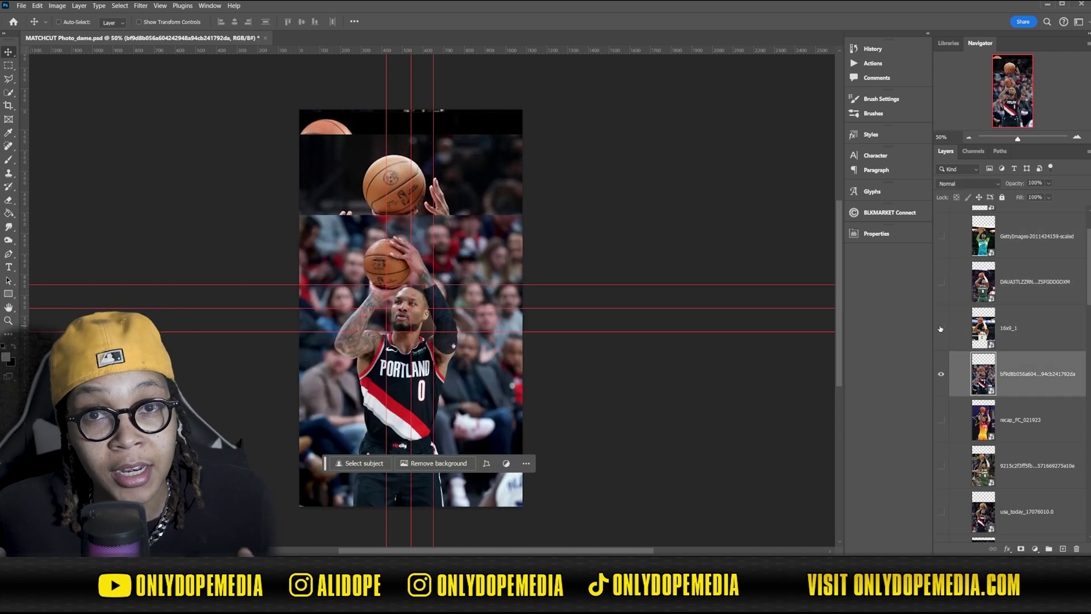
{"action": "left_click", "coordinate": [941, 327]}
{"action": "left_click_drag", "start_coordinate": [1008, 369], "coordinate": [1006, 276]}
Step: Reorder more Top Release photo layers so the shooting poses follow on, toggling their visibility to check the sequence
{"action": "scroll", "coordinate": [1006, 276], "scroll_direction": "up", "scroll_amount": 2}
{"action": "left_click_drag", "start_coordinate": [941, 438], "coordinate": [942, 290]}
{"action": "left_click_drag", "start_coordinate": [983, 346], "coordinate": [983, 287]}
{"action": "left_click", "coordinate": [941, 254]}
{"action": "left_click_drag", "start_coordinate": [941, 254], "coordinate": [941, 438]}
{"action": "scroll", "coordinate": [999, 380], "scroll_direction": "down", "scroll_amount": 3}
{"action": "left_click_drag", "start_coordinate": [1011, 433], "coordinate": [996, 296]}
{"action": "scroll", "coordinate": [1017, 301], "scroll_direction": "down", "scroll_amount": 10}
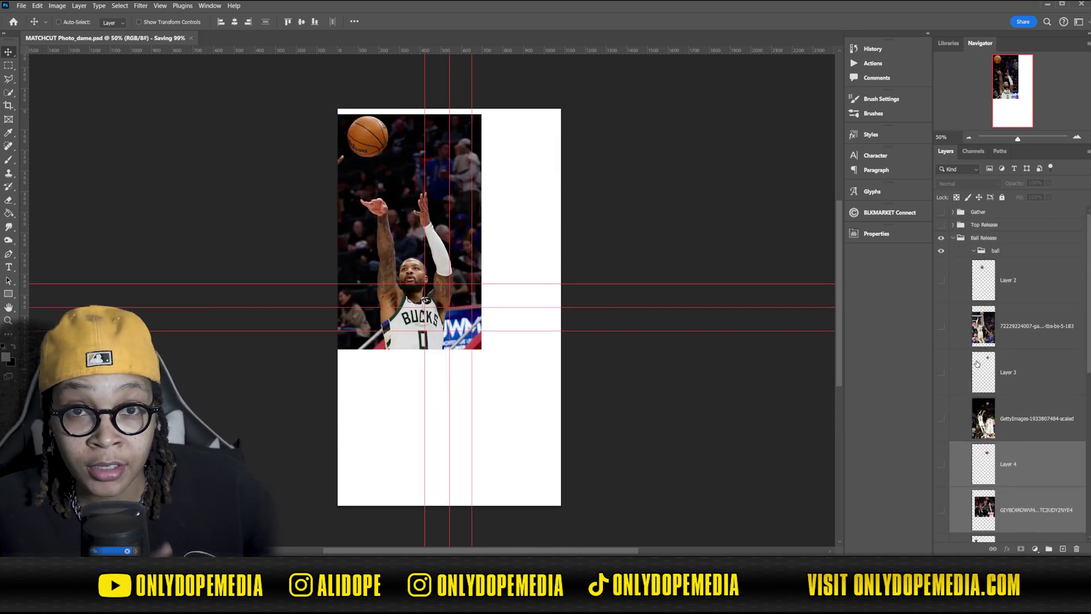
Step: Collapse the Ball Release group and show the Gather, Top Release, Follow through and Dame time groups
{"action": "left_click", "coordinate": [953, 237]}
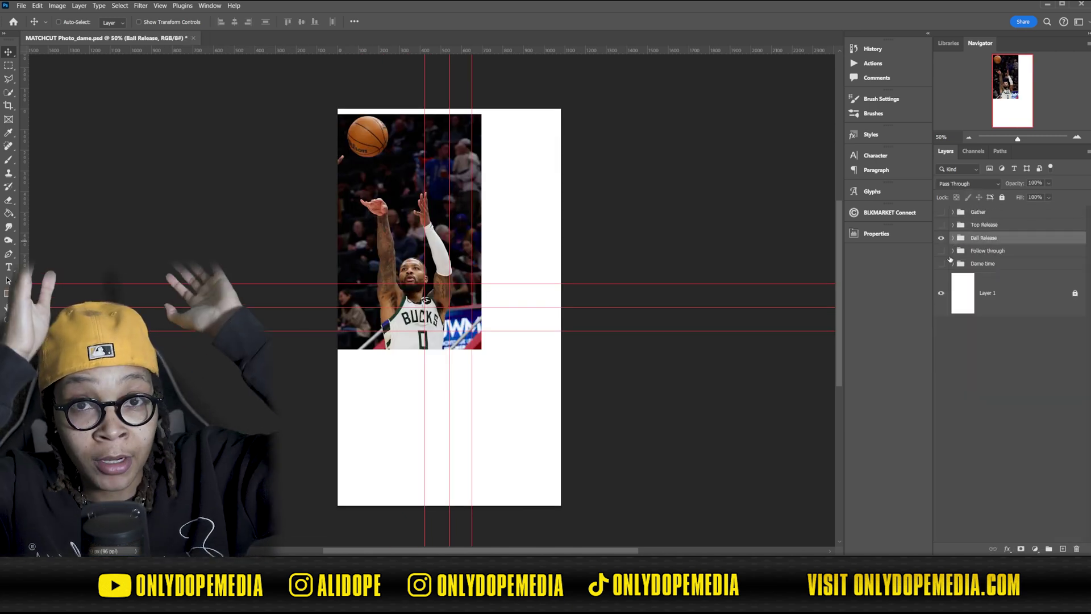
{"action": "left_click", "coordinate": [941, 263]}
{"action": "left_click", "coordinate": [941, 225]}
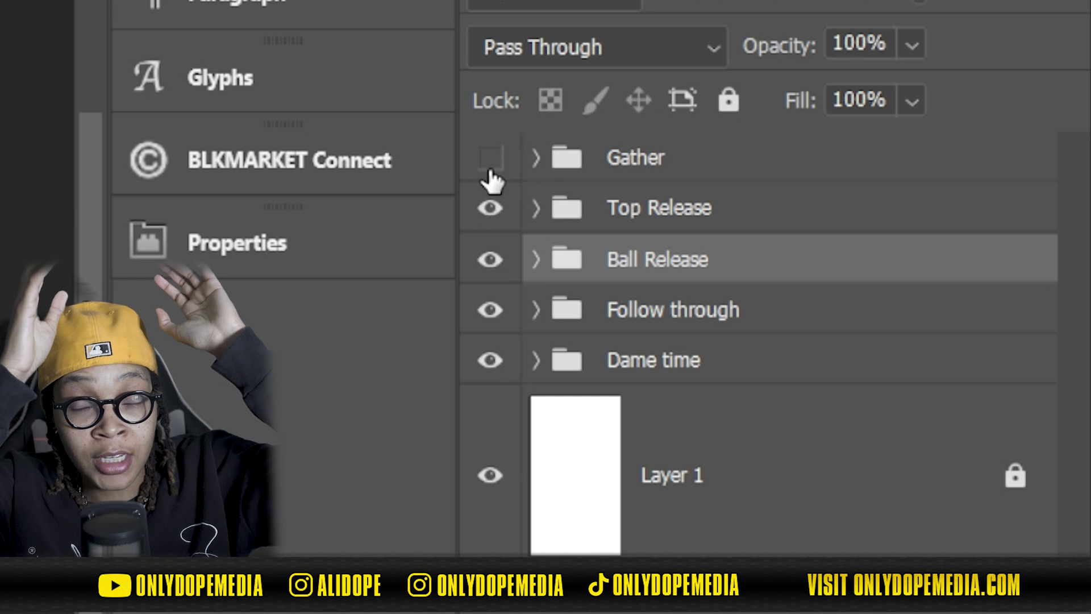
{"action": "left_click", "coordinate": [942, 214]}
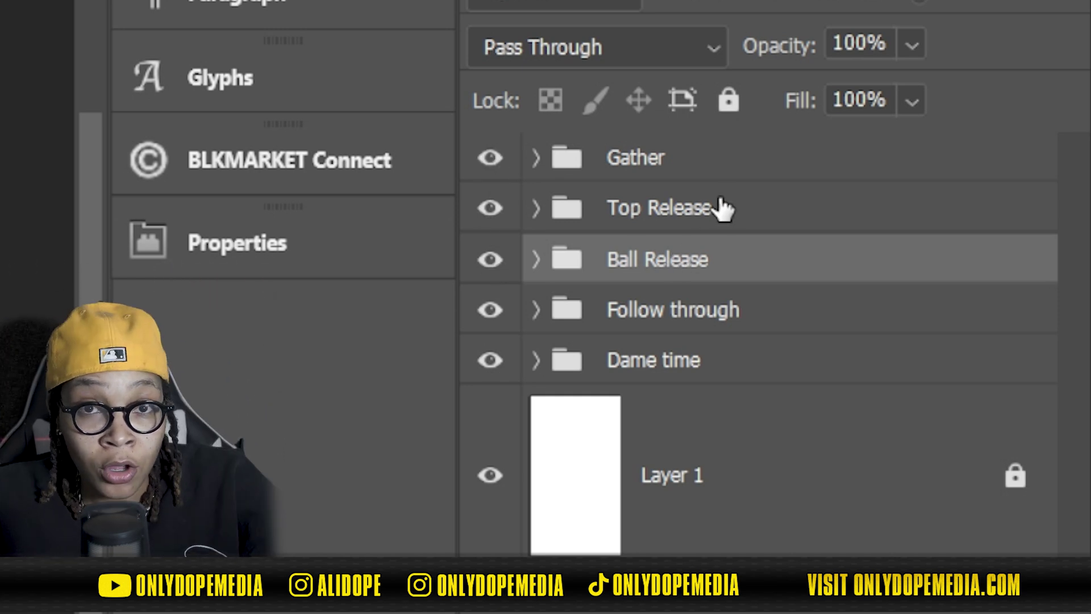
{"action": "left_click", "coordinate": [736, 180]}
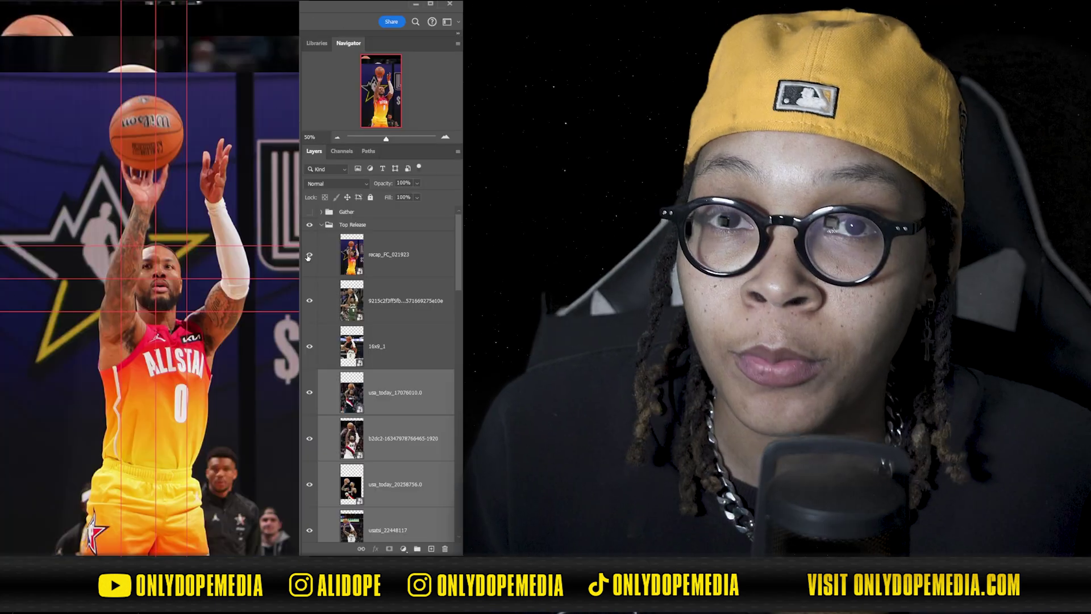
Step: Preview the Top Release sequence by hiding its photos one by one from recap_FC_021923 down to the b2dc2… layer
{"action": "left_click", "coordinate": [308, 257]}
{"action": "left_click", "coordinate": [310, 302]}
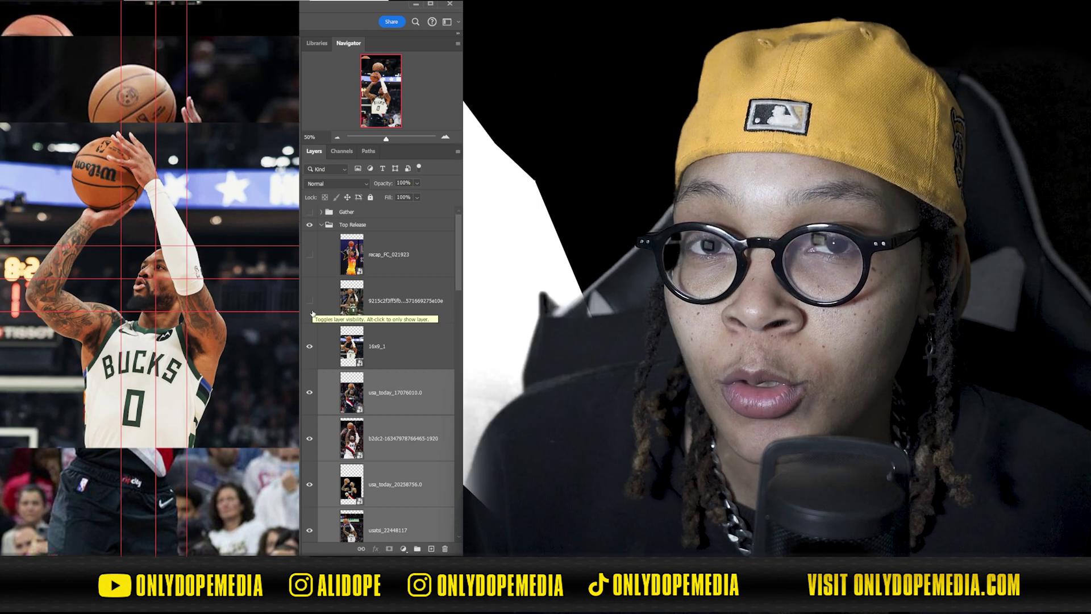
{"action": "scroll", "coordinate": [375, 347], "scroll_direction": "down", "scroll_amount": 1}
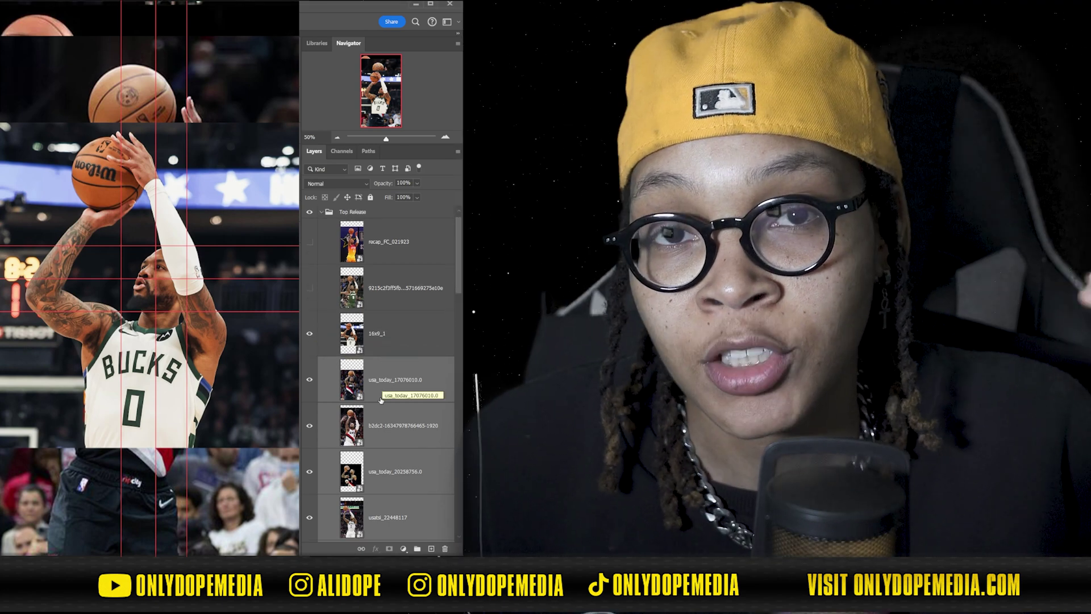
{"action": "left_click", "coordinate": [310, 379]}
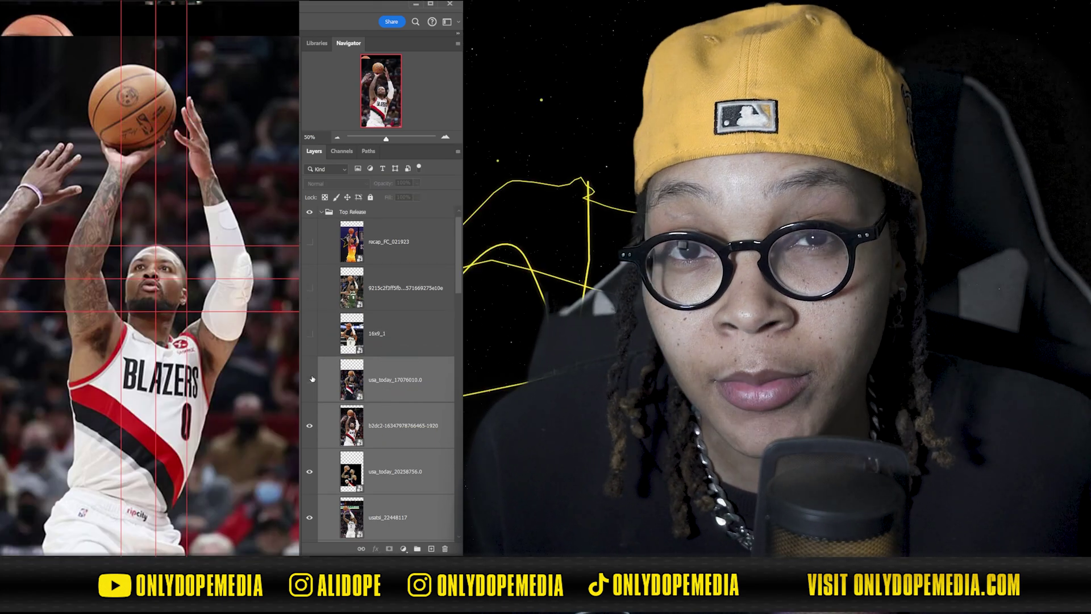
{"action": "left_click", "coordinate": [310, 428]}
{"action": "left_click", "coordinate": [310, 428]}
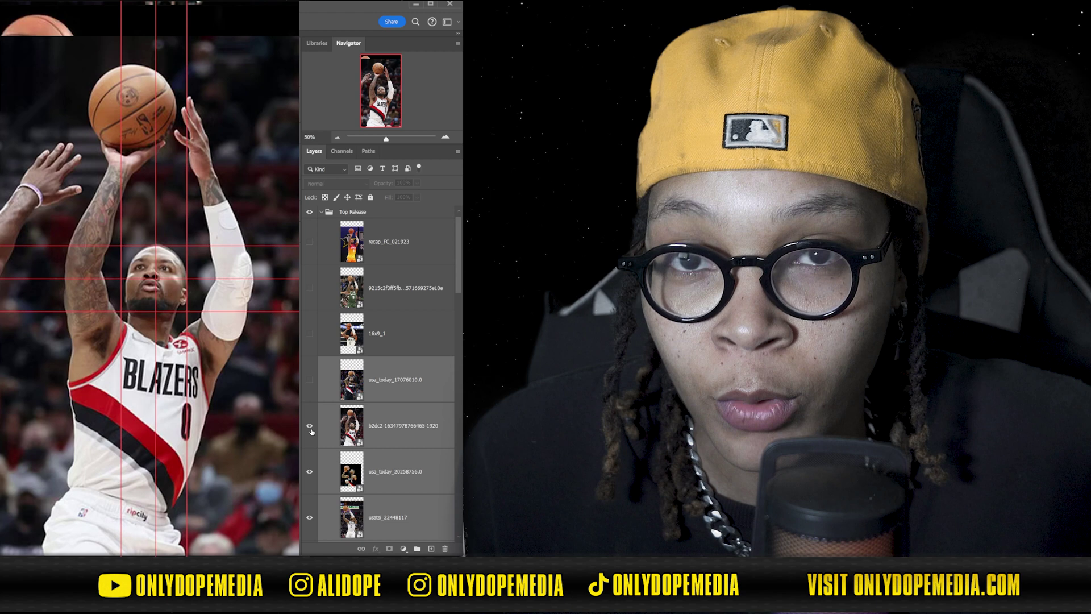
Step: Try the b2dc2… photo above 16x9_1, put it back, and show and move usa_today_17076010.0 up one place instead
{"action": "left_click_drag", "start_coordinate": [380, 431], "coordinate": [372, 314]}
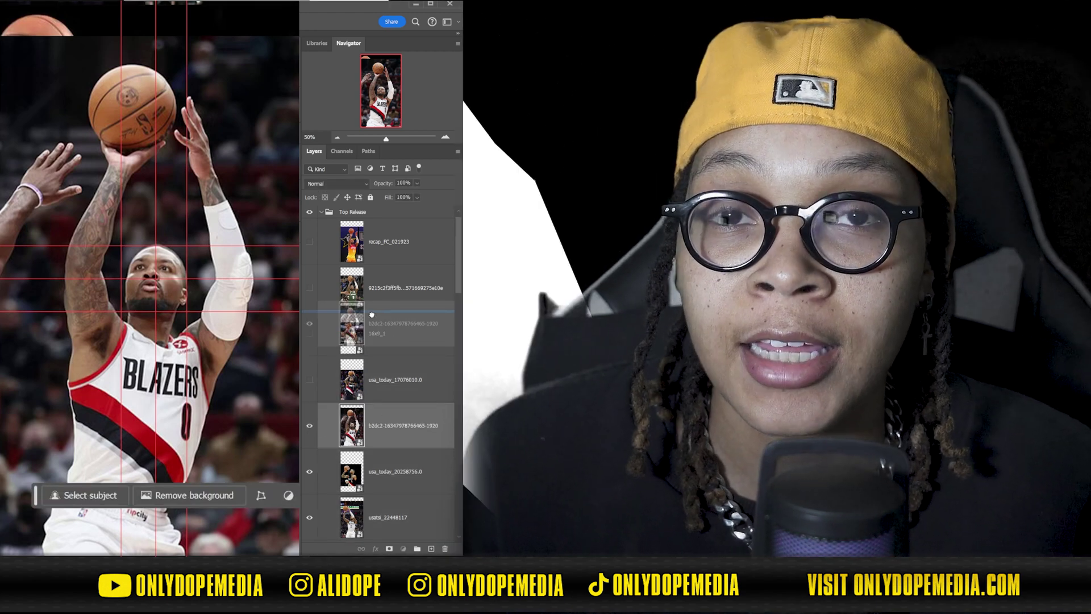
{"action": "left_click_drag", "start_coordinate": [372, 314], "coordinate": [370, 415]}
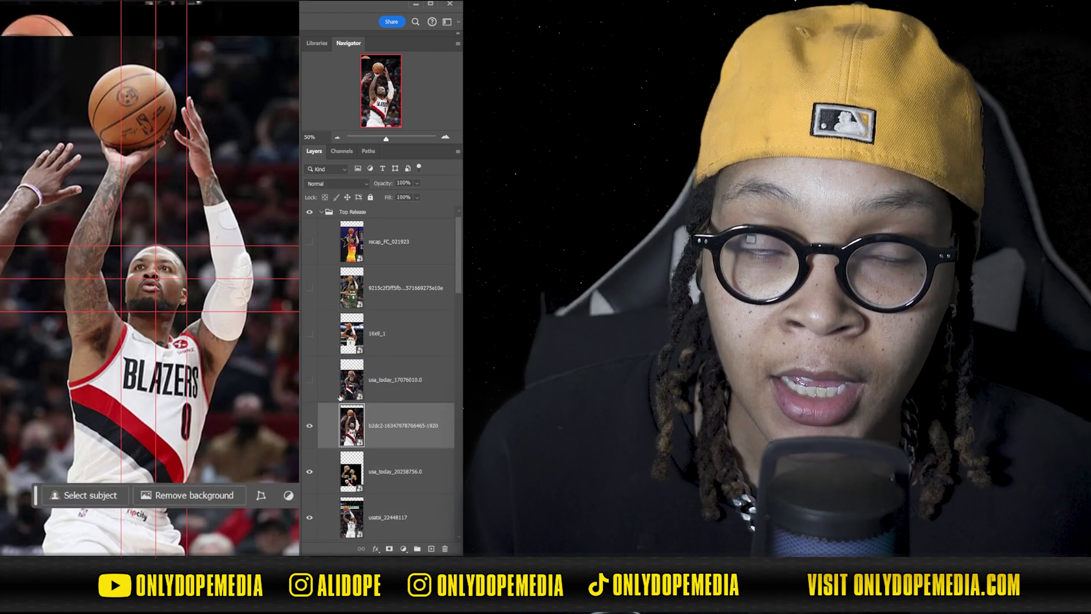
{"action": "left_click", "coordinate": [310, 381]}
{"action": "left_click_drag", "start_coordinate": [387, 379], "coordinate": [377, 329]}
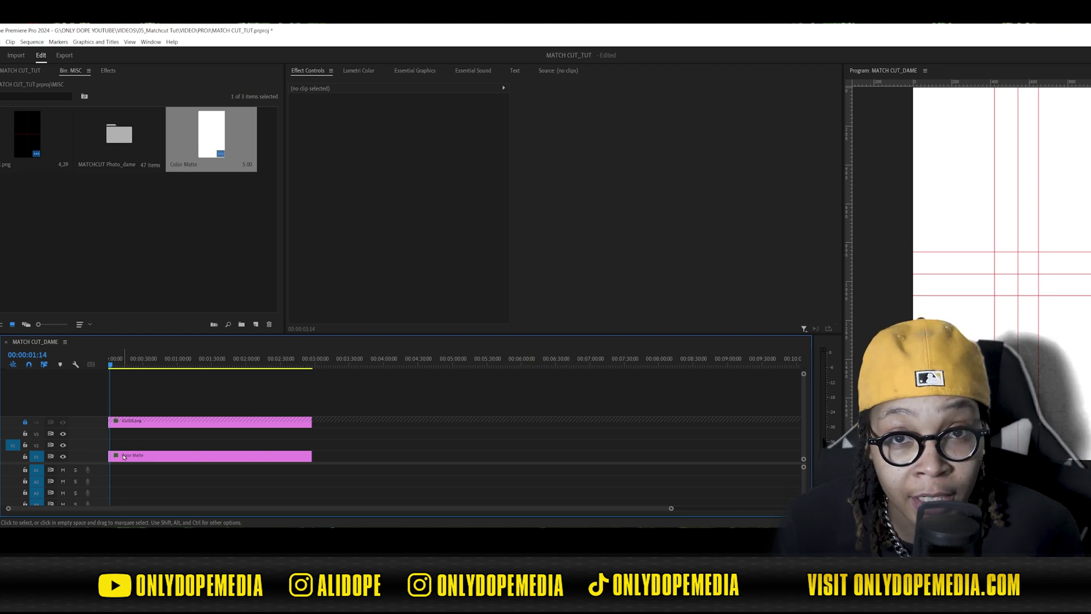
Step: Switch to Premiere Pro, open the MATCHCUT Photo_dame bin and select all photo clips except Layer 1 and the merged MATCHCUT Photo clip
{"action": "double_click", "coordinate": [79, 142]}
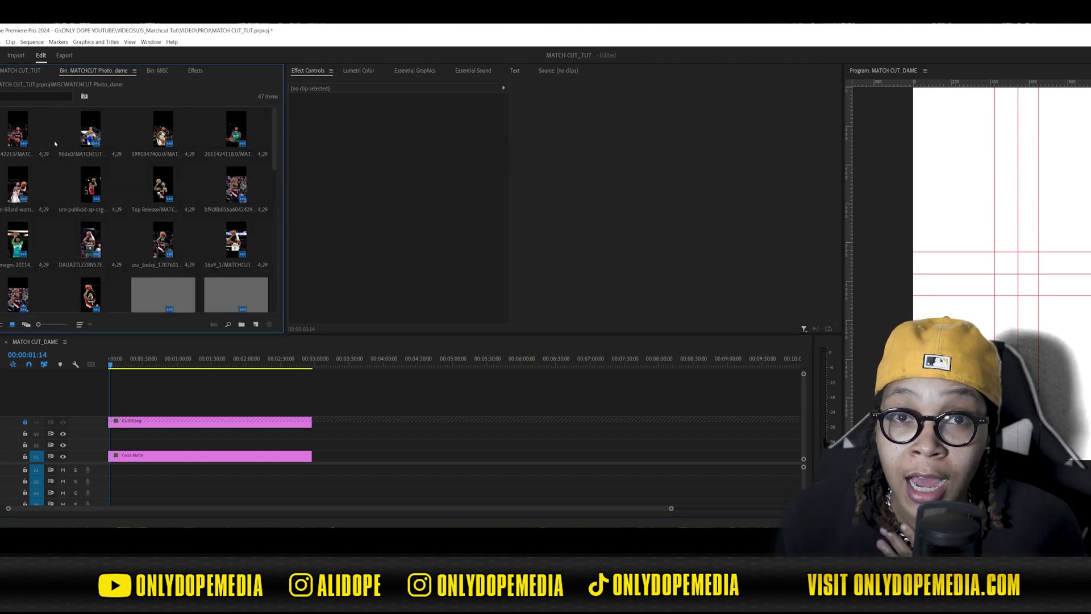
{"action": "left_click", "coordinate": [34, 142]}
{"action": "scroll", "coordinate": [38, 156], "scroll_direction": "down", "scroll_amount": 8}
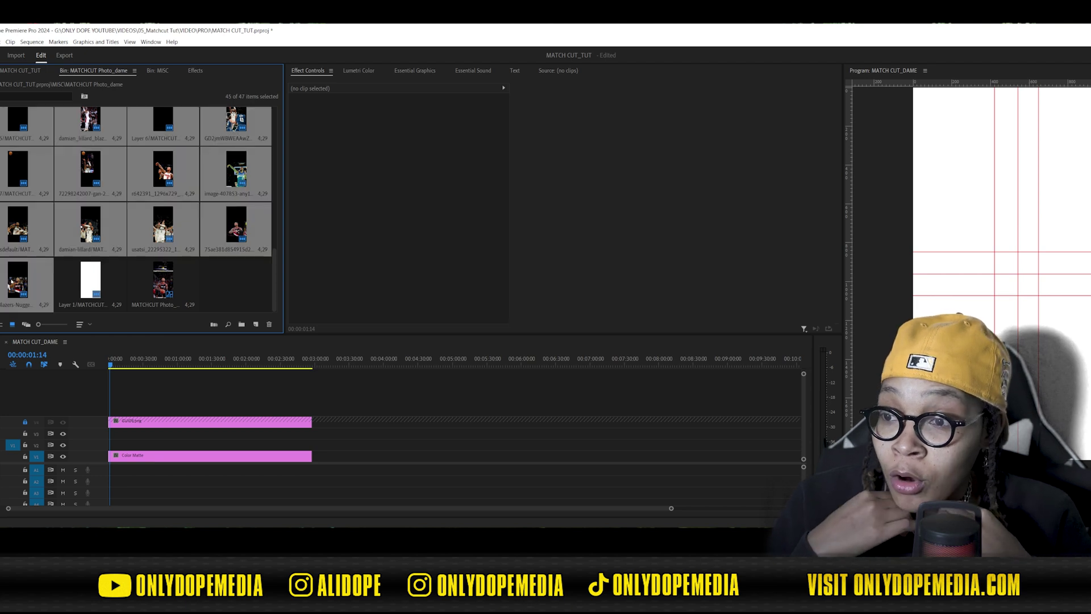
{"action": "left_click", "coordinate": [17, 266], "text": "shift"}
Step: Set the duration of the selected photo clips to 3 frames
{"action": "right_click", "coordinate": [12, 258]}
{"action": "left_click", "coordinate": [46, 384]}
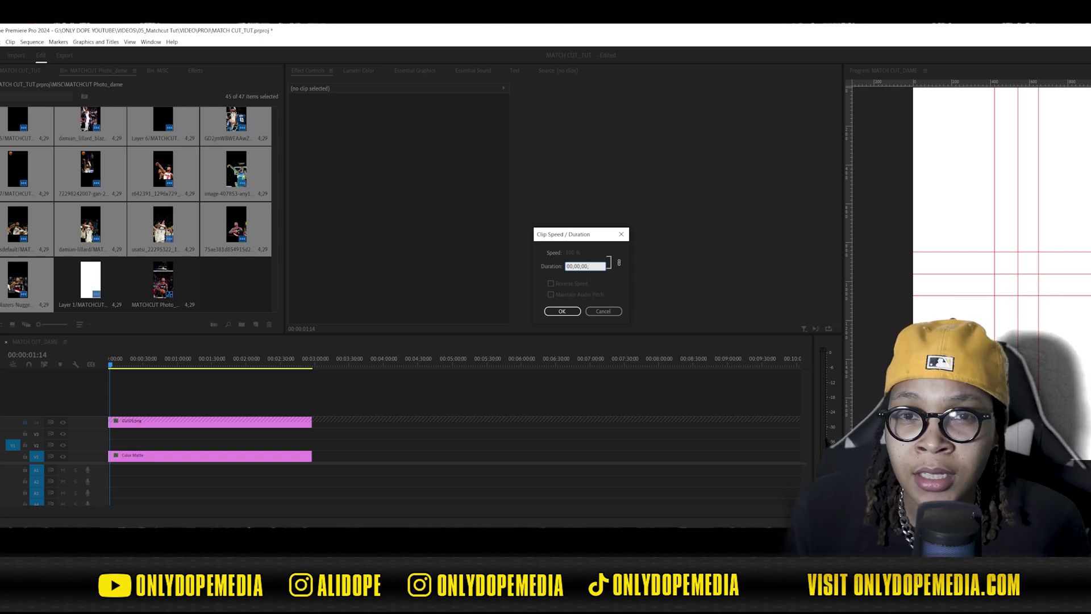
{"action": "key", "text": "Return"}
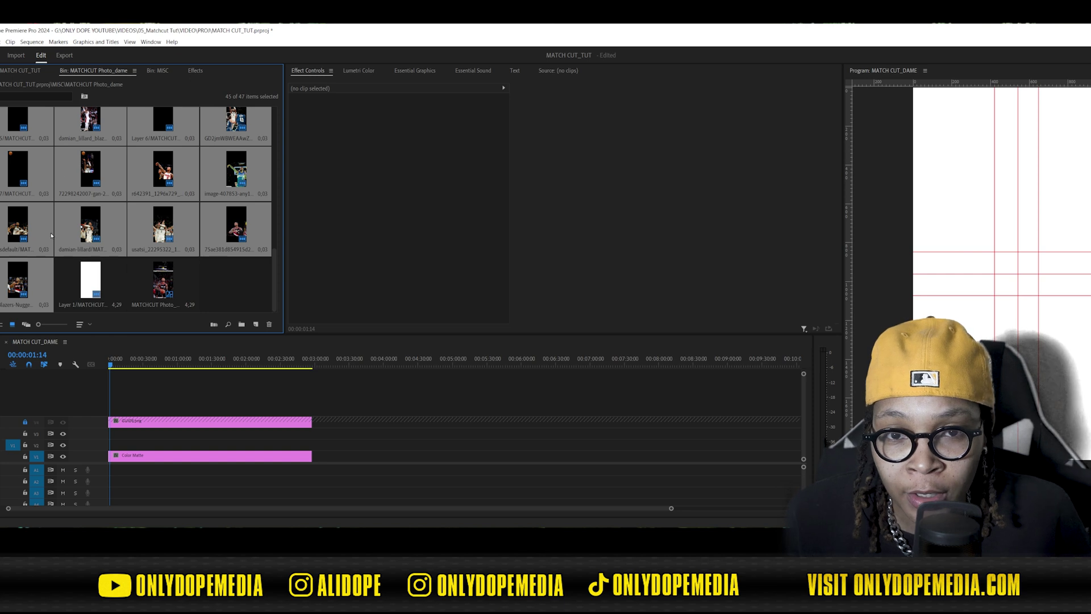
Step: Place the selected photo clips at the start of the MATCH CUT_DAME sequence above the Color Matte and play them back
{"action": "left_click_drag", "start_coordinate": [131, 375], "coordinate": [588, 280]}
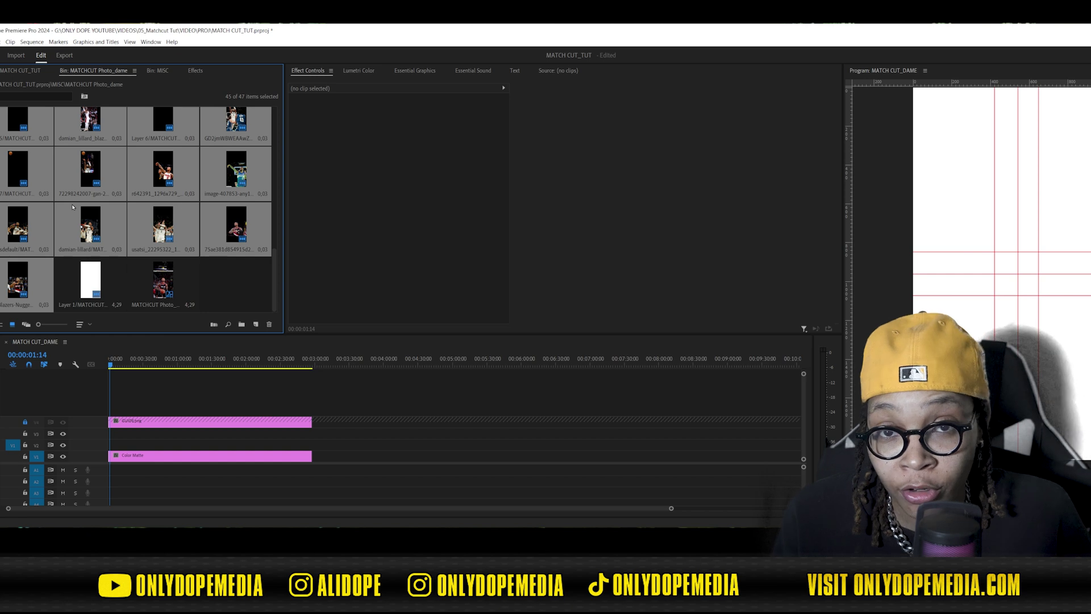
{"action": "left_click_drag", "start_coordinate": [15, 178], "coordinate": [101, 448]}
{"action": "key", "text": "="}
{"action": "key", "text": "="}
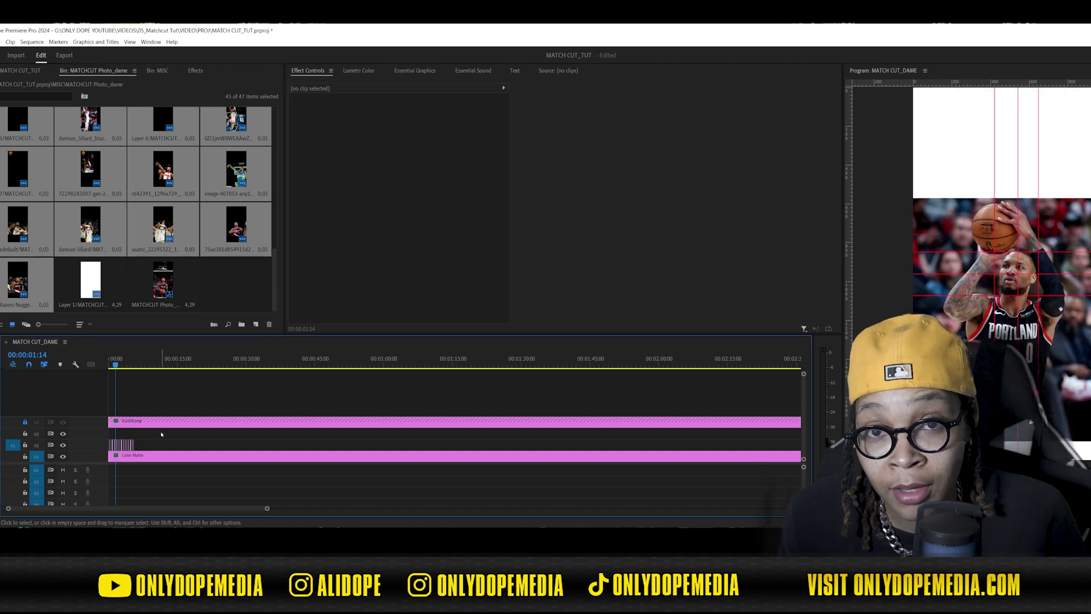
{"action": "key", "text": "="}
{"action": "key", "text": "="}
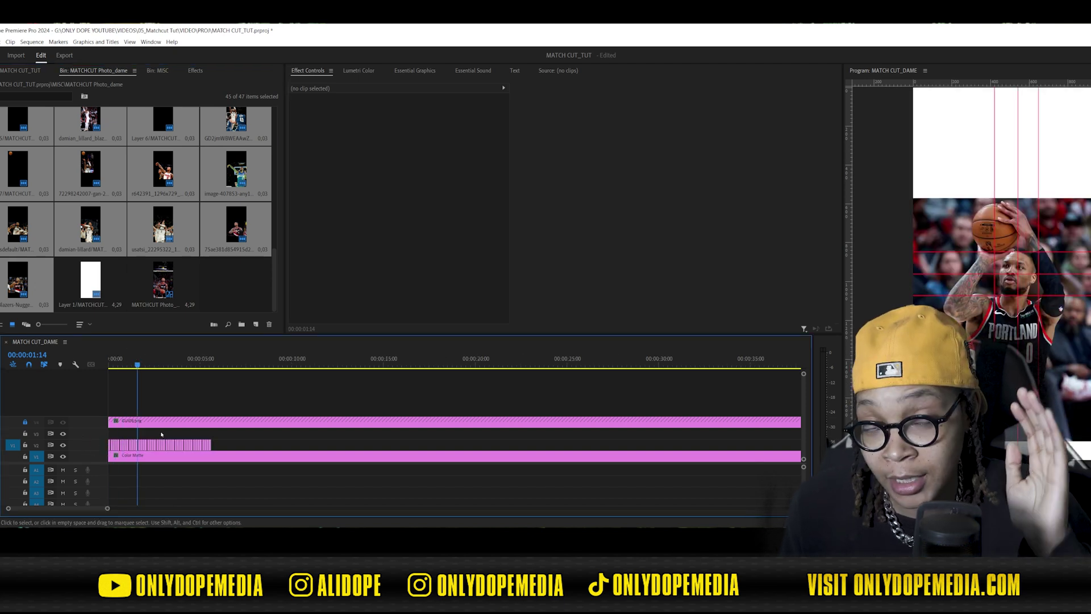
{"action": "key", "text": "="}
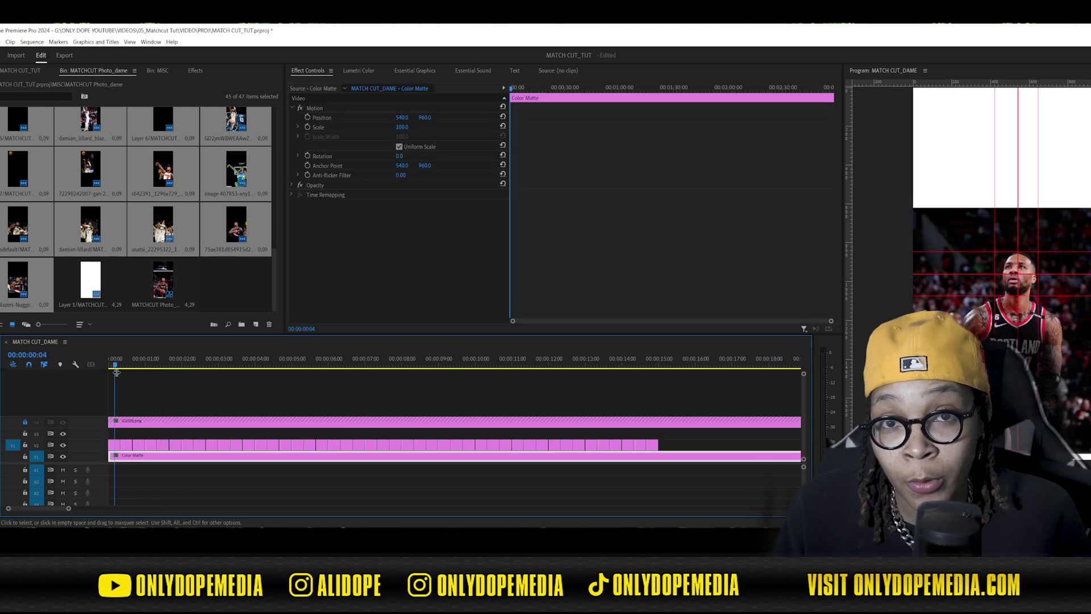
{"action": "key", "text": "space"}
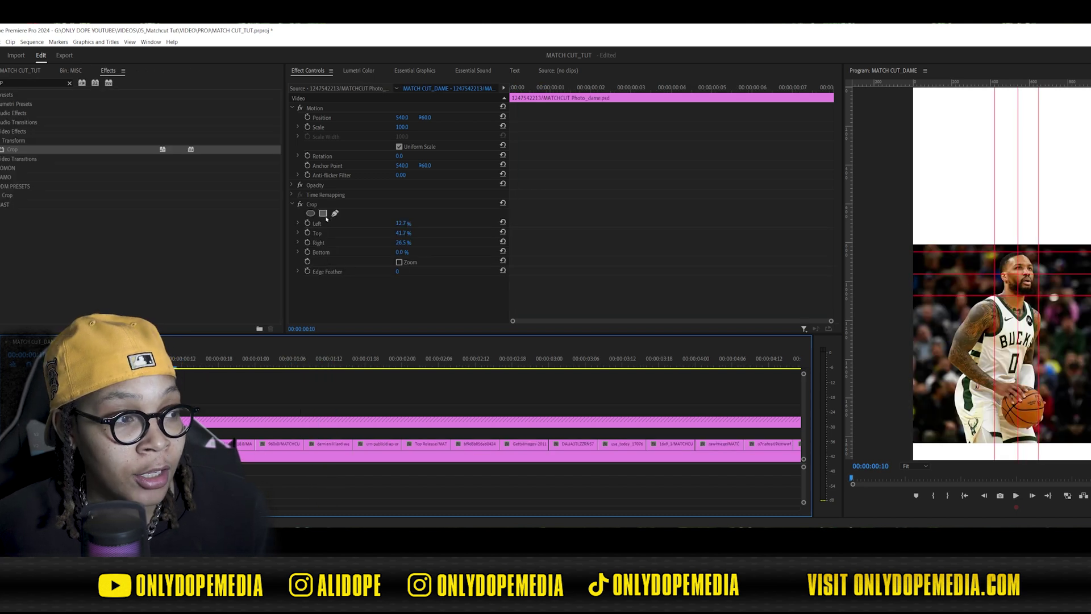
Step: Paste the Crop effect onto the 1991847400.0 photo clip, set its right crop to about 34.4% and tighten its left edge slightly
{"action": "left_click", "coordinate": [191, 444]}
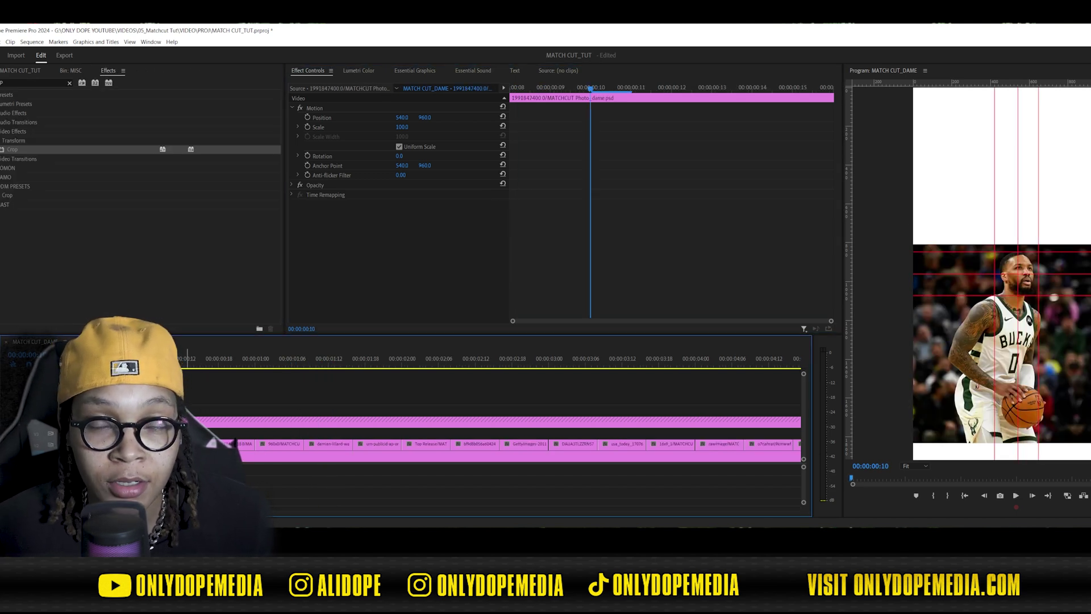
{"action": "key", "text": "ctrl+v"}
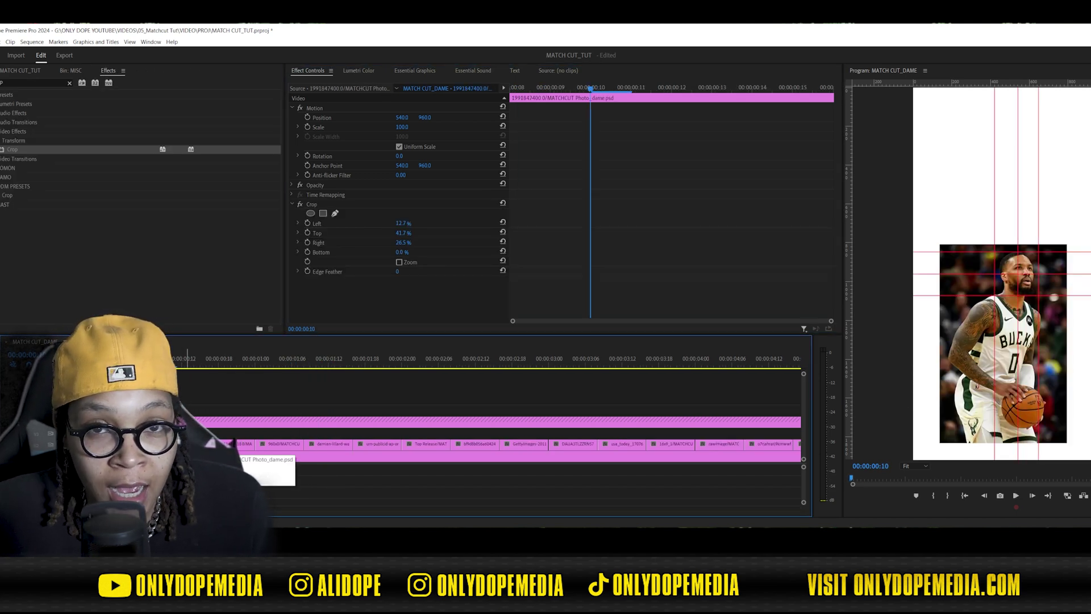
{"action": "left_click", "coordinate": [324, 204]}
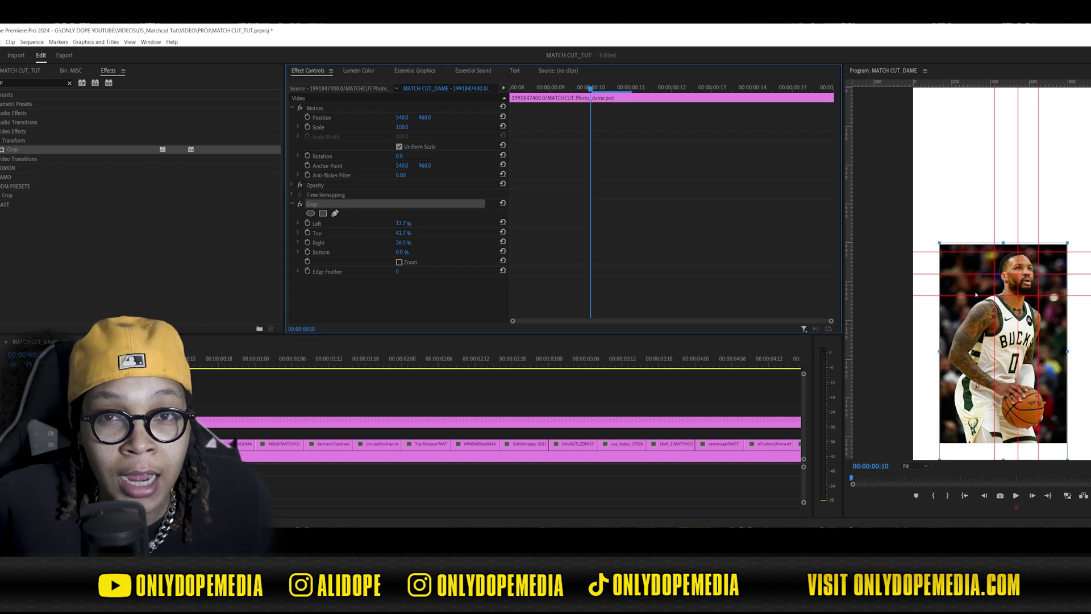
{"action": "left_click_drag", "start_coordinate": [1067, 351], "coordinate": [1050, 353]}
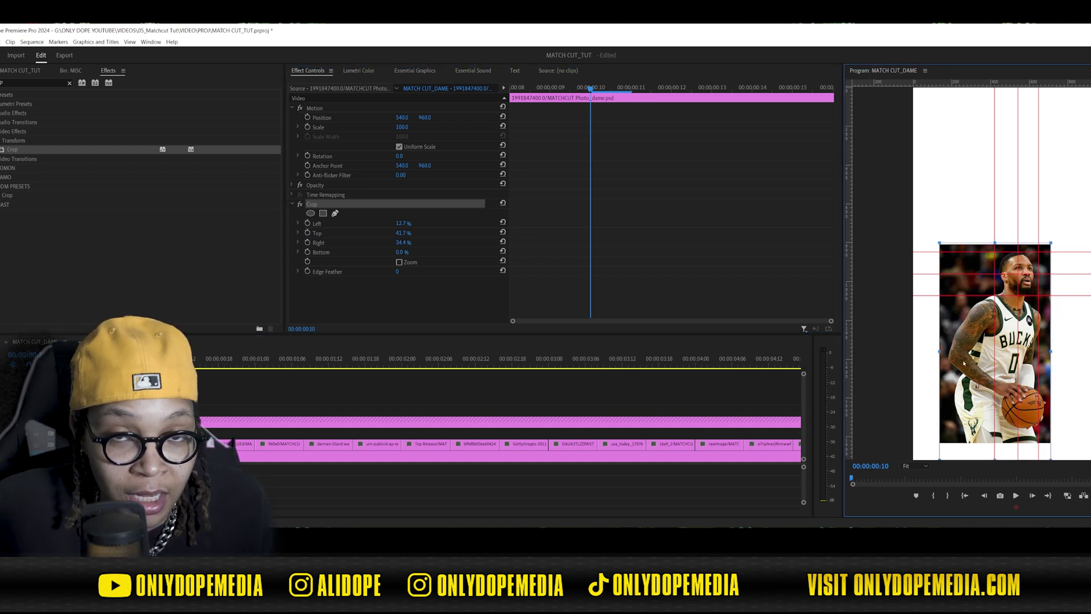
{"action": "left_click_drag", "start_coordinate": [939, 351], "coordinate": [943, 349]}
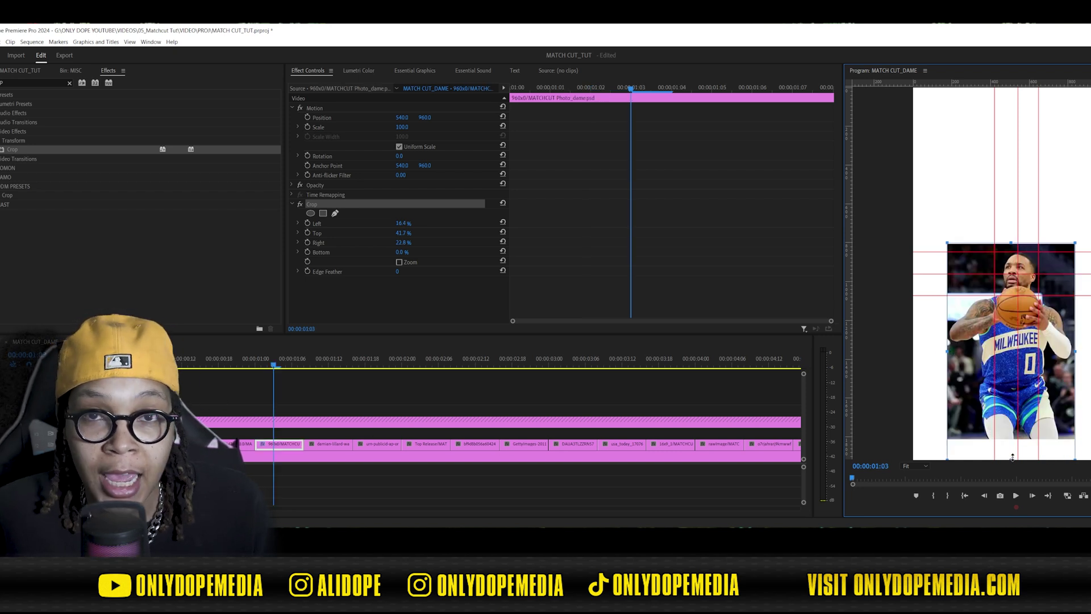
Step: Crop the 960x0 photo clip to a top value of 42.3% and trim its bottom to just inside the image's lower edge
{"action": "left_click_drag", "start_coordinate": [1012, 458], "coordinate": [1012, 436]}
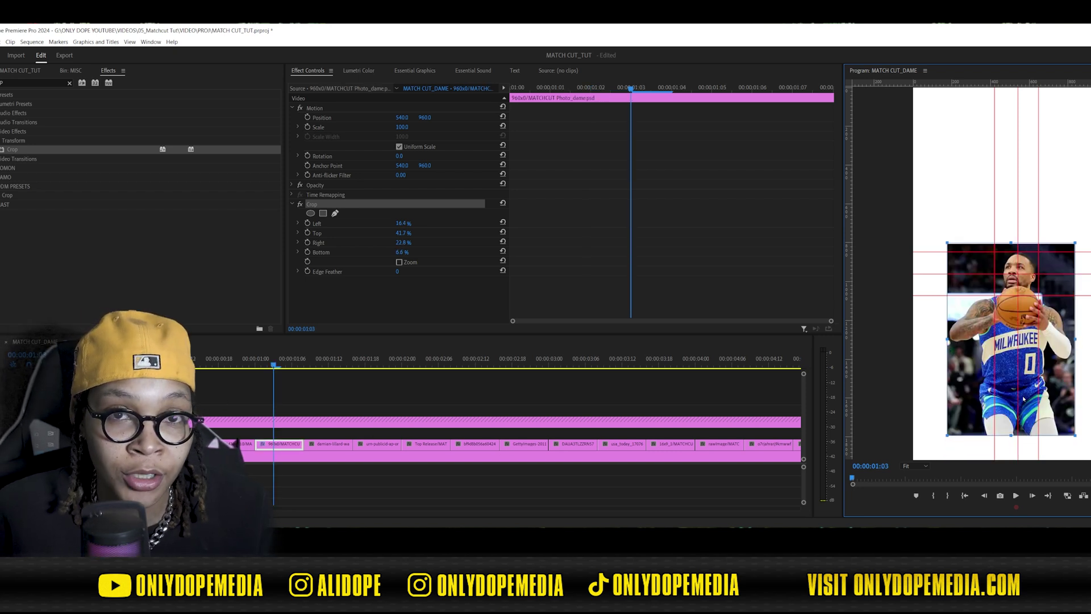
{"action": "left_click_drag", "start_coordinate": [1019, 402], "coordinate": [1021, 404]}
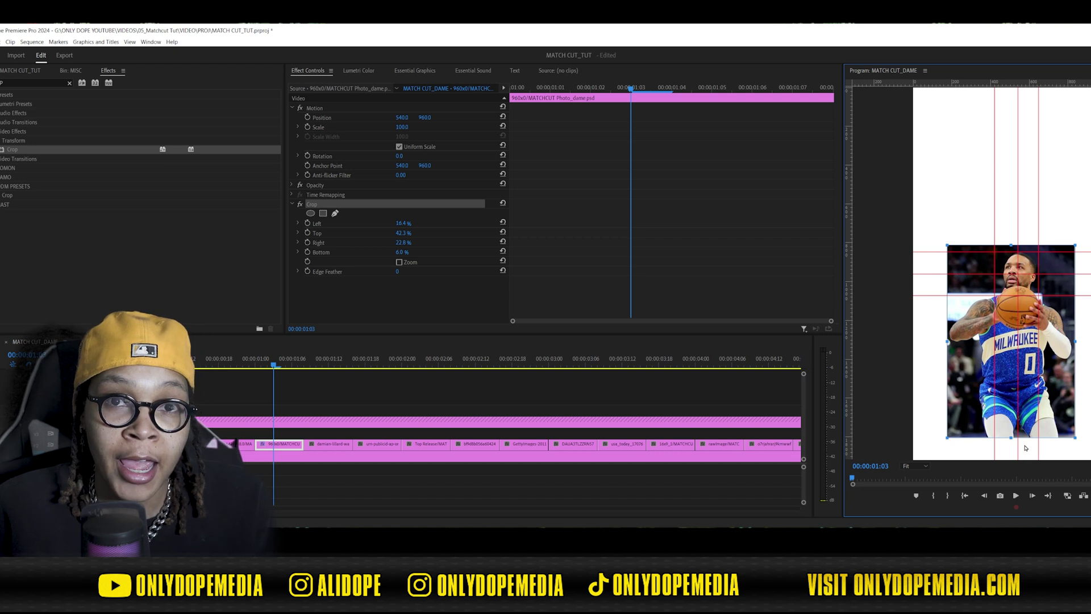
{"action": "left_click_drag", "start_coordinate": [1011, 438], "coordinate": [1012, 435]}
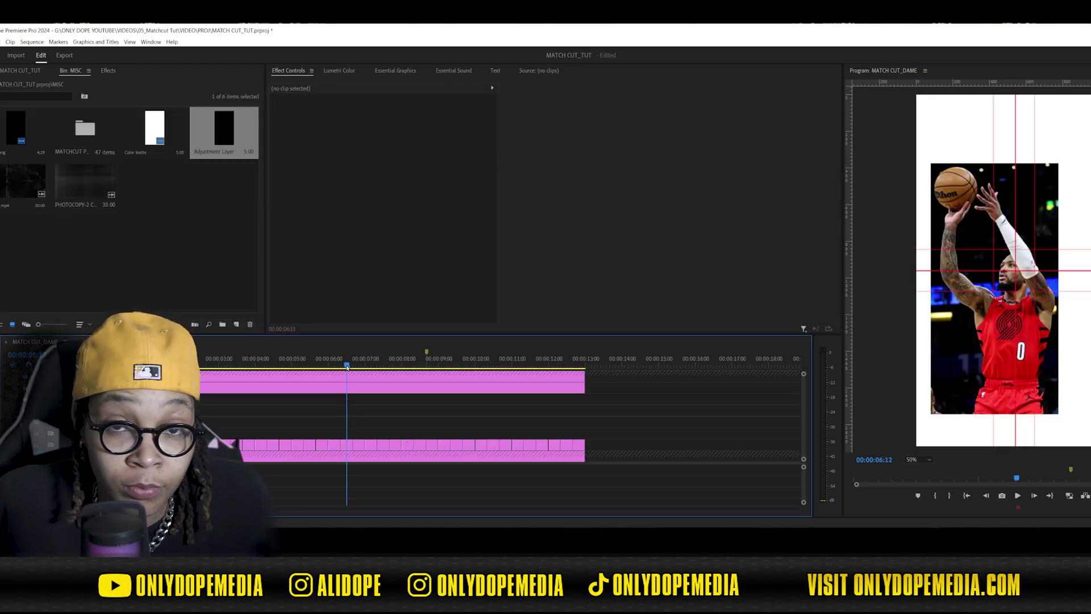
Step: Move to about 00:00:03:01, select the adjustment layer above the photo clips and open the effects library
{"action": "left_click_drag", "start_coordinate": [189, 374], "coordinate": [221, 370]}
{"action": "left_click", "coordinate": [225, 387]}
{"action": "left_click", "coordinate": [107, 70]}
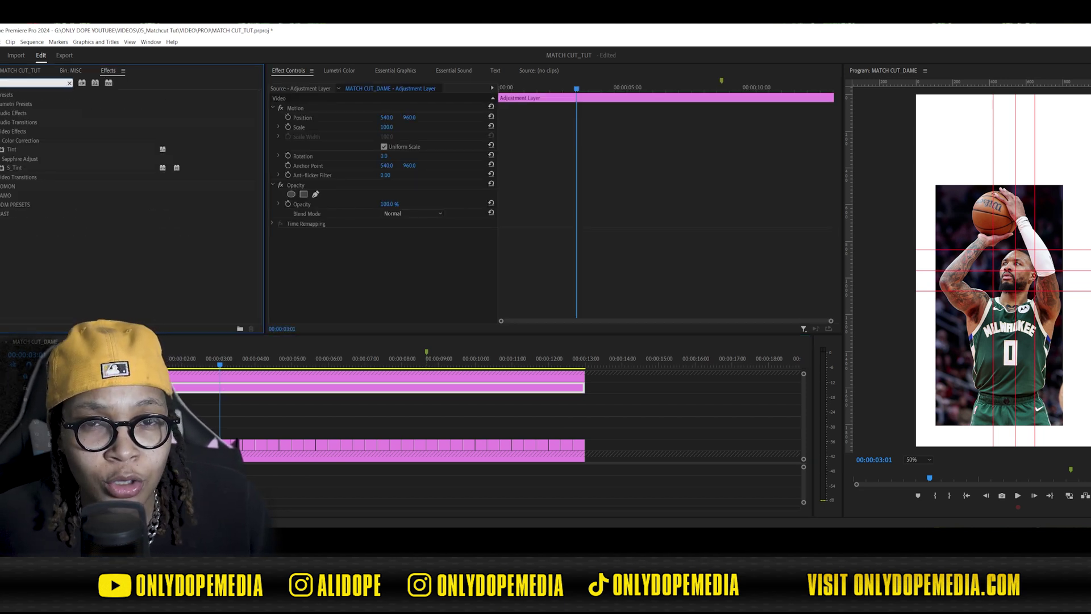
Step: Open the texture video beside PHOTOCOPY-2 in the MISC bin and place it in the sequence above the photo clips
{"action": "left_click", "coordinate": [71, 70]}
{"action": "double_click", "coordinate": [29, 181]}
{"action": "left_click_drag", "start_coordinate": [544, 294], "coordinate": [111, 398]}
{"action": "left_click_drag", "start_coordinate": [220, 364], "coordinate": [230, 410]}
Step: Rotate the added texture clip by 90° and set its blend mode to Screen
{"action": "left_click", "coordinate": [229, 398]}
{"action": "left_click", "coordinate": [288, 70]}
{"action": "left_click", "coordinate": [384, 155]}
{"action": "type", "text": "90"}
{"action": "key", "text": "Return"}
{"action": "left_click", "coordinate": [410, 213]}
{"action": "left_click", "coordinate": [406, 309]}
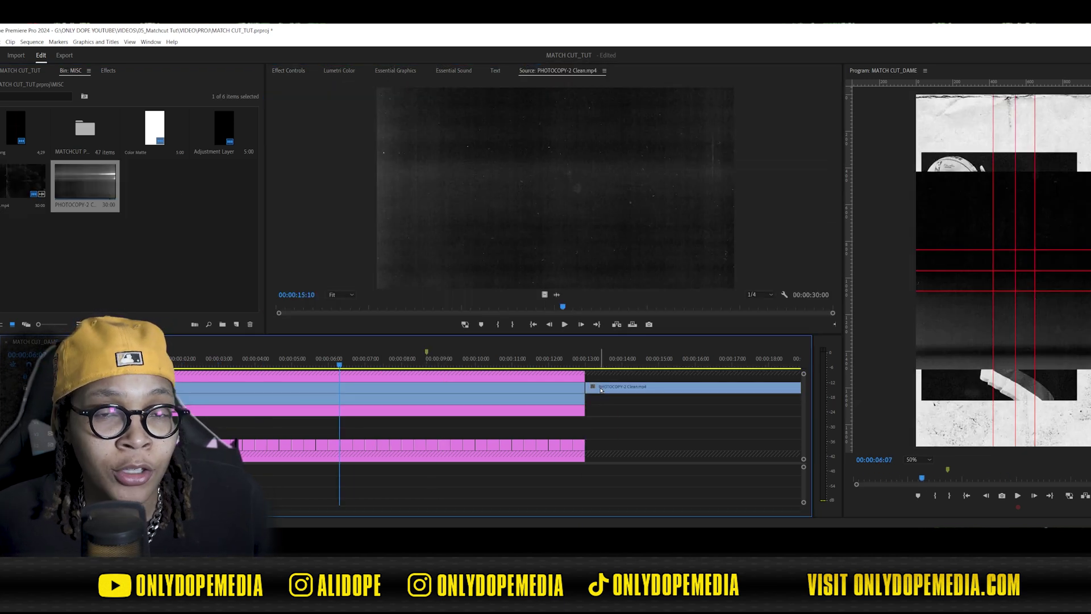
Step: Delete the excess PHOTOCOPY-2 Clean.mp4 footage past the end of the sequence and rotate the remaining clip by 90°
{"action": "left_click", "coordinate": [601, 388]}
{"action": "key", "text": "Delete"}
{"action": "left_click", "coordinate": [568, 390]}
{"action": "left_click", "coordinate": [289, 70]}
{"action": "left_click", "coordinate": [383, 156]}
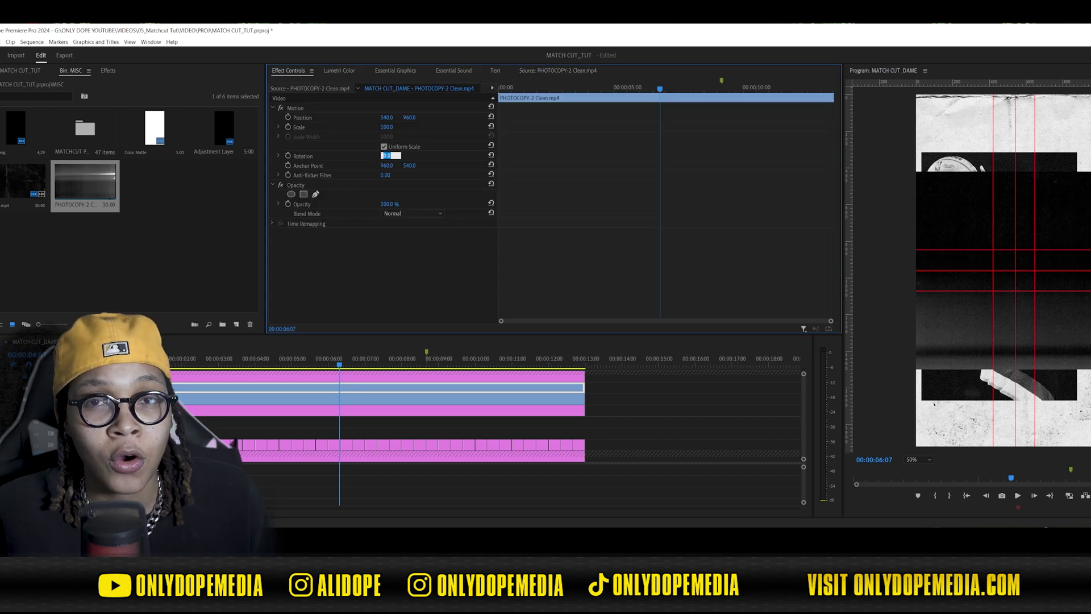
{"action": "type", "text": "90"}
{"action": "key", "text": "Return"}
Step: Set the PHOTOCOPY-2 Clean.mp4 overlay's blend mode to Screen and its opacity to 30%
{"action": "left_click", "coordinate": [413, 213]}
{"action": "left_click", "coordinate": [397, 308]}
{"action": "left_click", "coordinate": [390, 204]}
{"action": "type", "text": "30"}
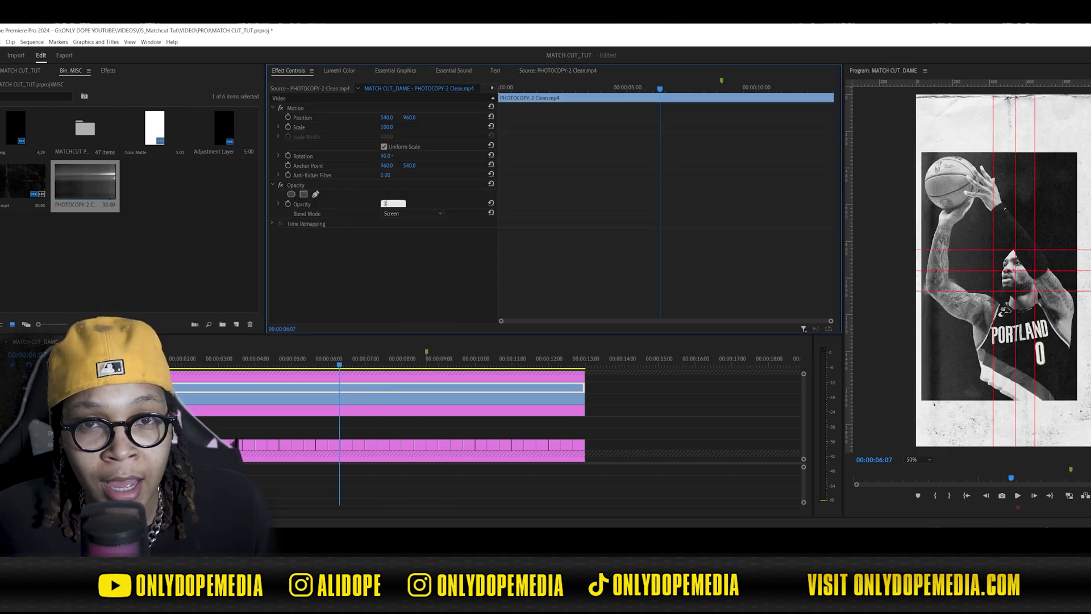
{"action": "key", "text": "Return"}
Step: Go back to the start of the sequence and raise the PHOTOCOPY-2 Clean.mp4 overlay's opacity to about 73%
{"action": "left_click", "coordinate": [113, 358]}
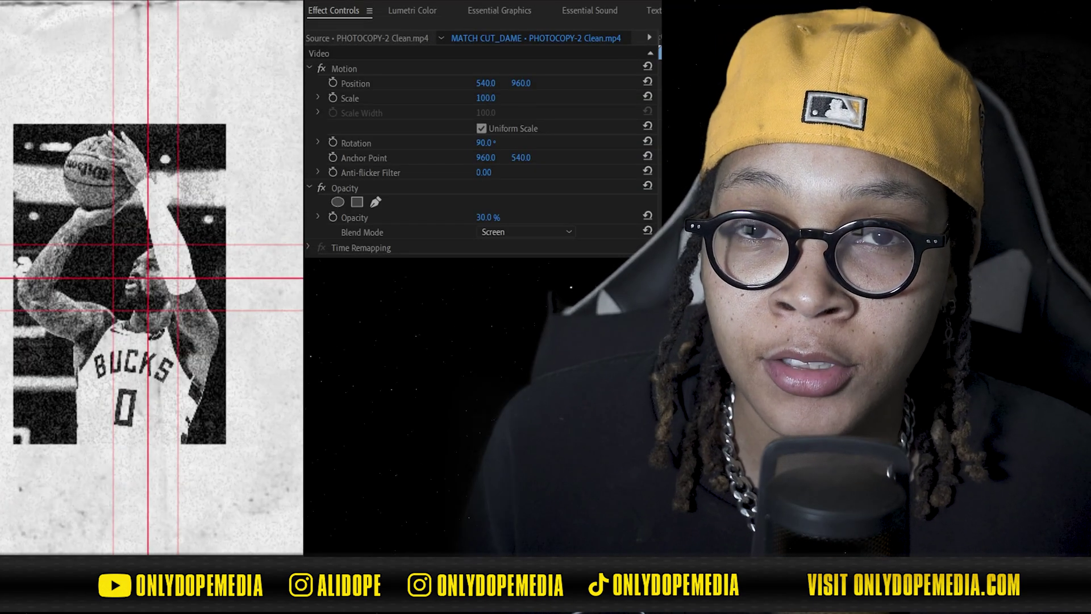
{"action": "left_click_drag", "start_coordinate": [486, 217], "coordinate": [499, 218]}
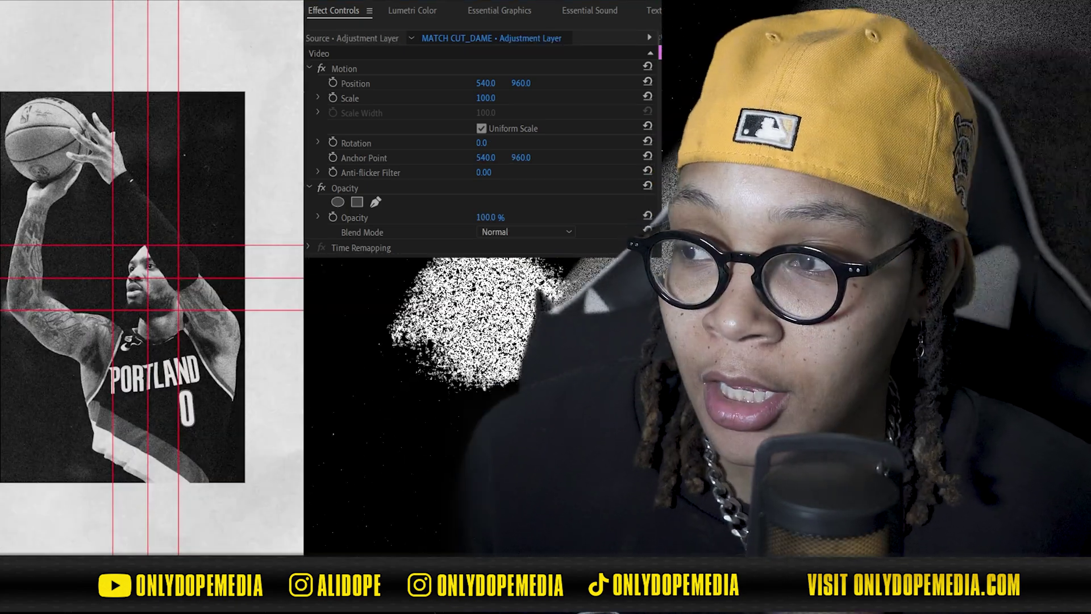
Step: Search the effects for "black" and apply Black & White to the adjustment layer
{"action": "type", "text": "black"}
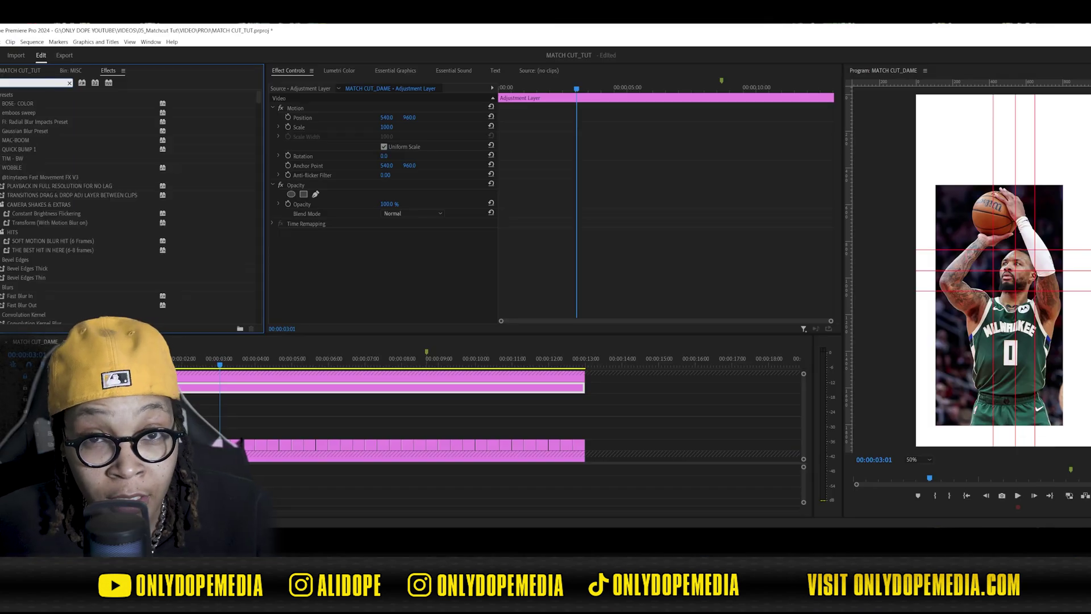
{"action": "scroll", "coordinate": [82, 145], "scroll_direction": "down", "scroll_amount": 5}
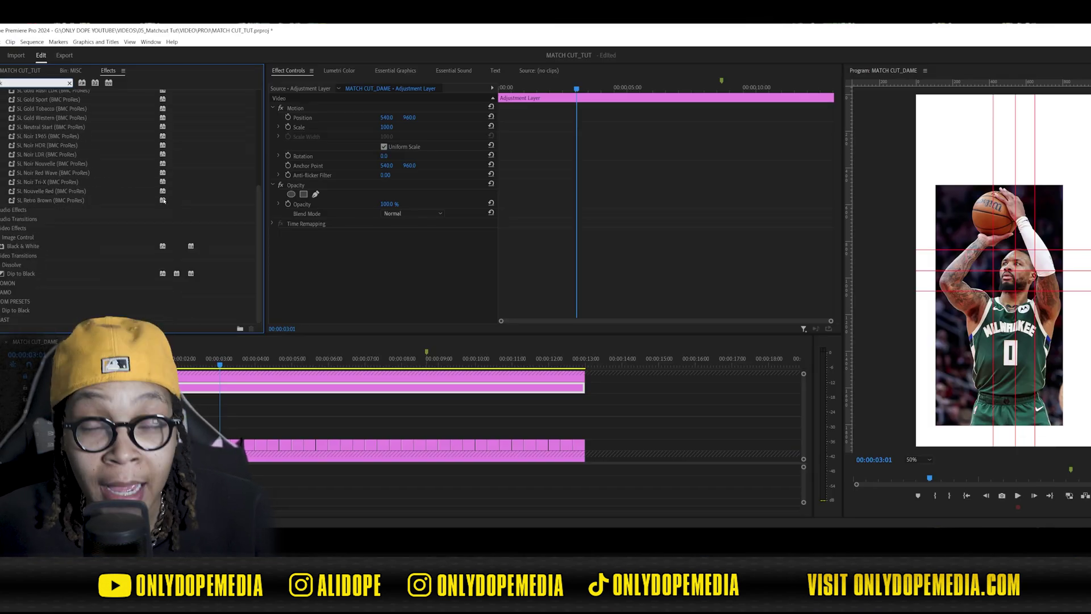
{"action": "left_click_drag", "start_coordinate": [23, 246], "coordinate": [402, 285]}
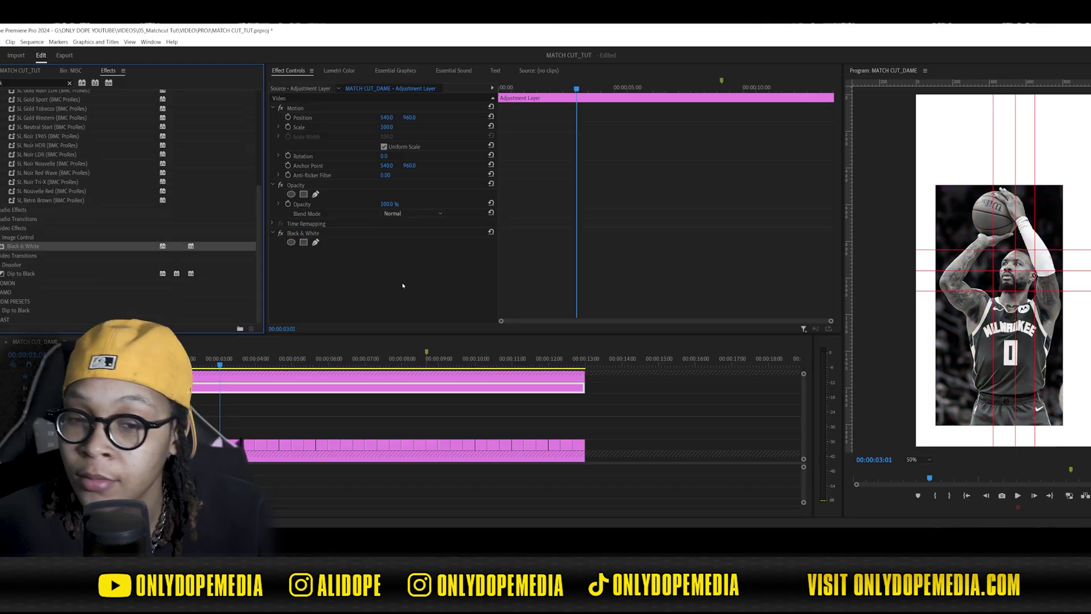
Step: Search the effects for "curves", apply RGB Curves to the adjustment layer and reshape its curve
{"action": "left_click", "coordinate": [40, 84]}
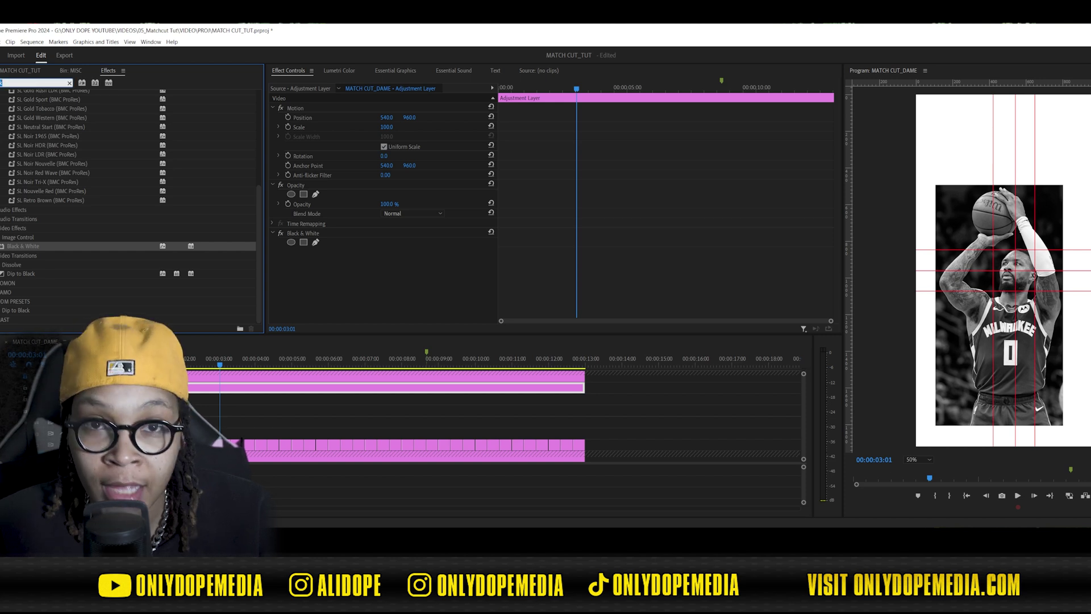
{"action": "type", "text": "curves"}
{"action": "left_click_drag", "start_coordinate": [20, 149], "coordinate": [378, 267]}
{"action": "left_click_drag", "start_coordinate": [311, 244], "coordinate": [298, 258]}
{"action": "left_click_drag", "start_coordinate": [362, 191], "coordinate": [357, 185]}
{"action": "scroll", "coordinate": [353, 176], "scroll_direction": "up", "scroll_amount": 2}
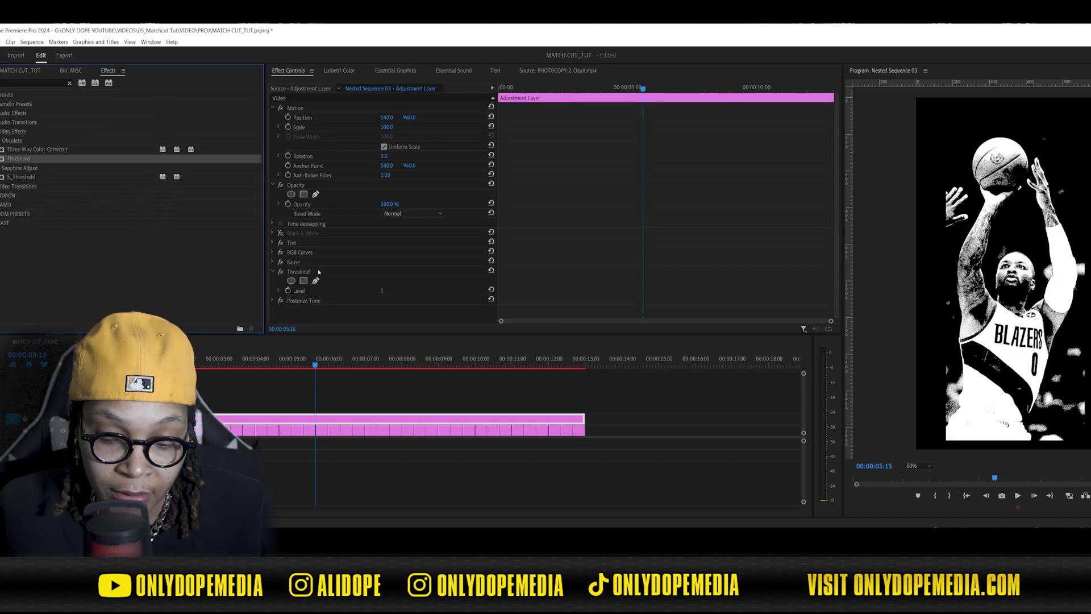
Step: Adjust the Threshold level on the adjustment layer in Nested Sequence 03 and expand the level's slider
{"action": "left_click_drag", "start_coordinate": [382, 290], "coordinate": [307, 317]}
{"action": "left_click", "coordinate": [278, 290]}
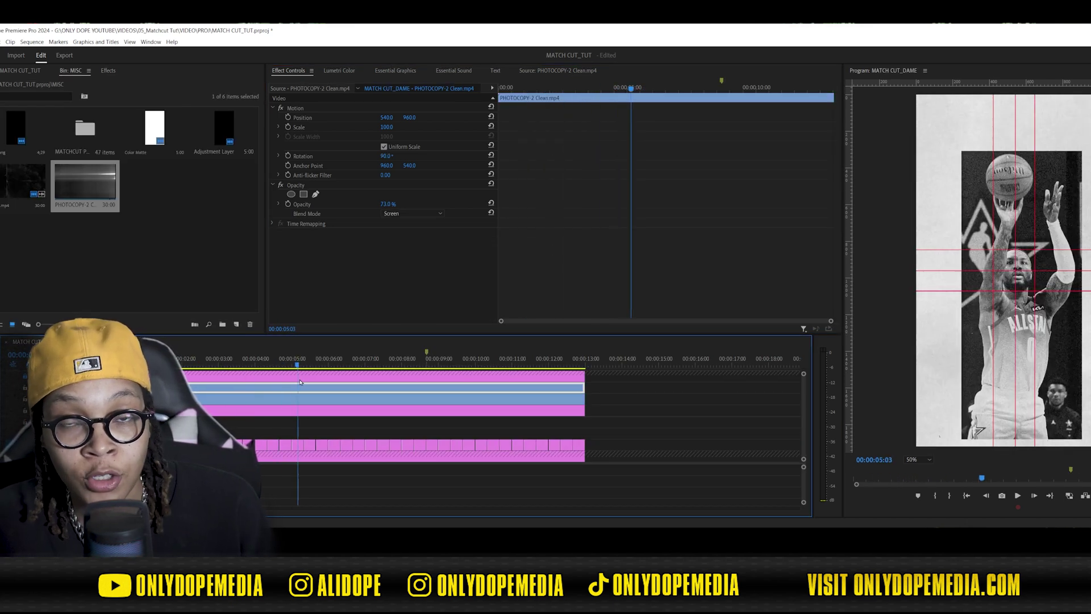
Step: Select the adjustment layer beneath the texture clips in MATCH CUT_DAME and search the effects for Threshold
{"action": "left_click", "coordinate": [278, 413]}
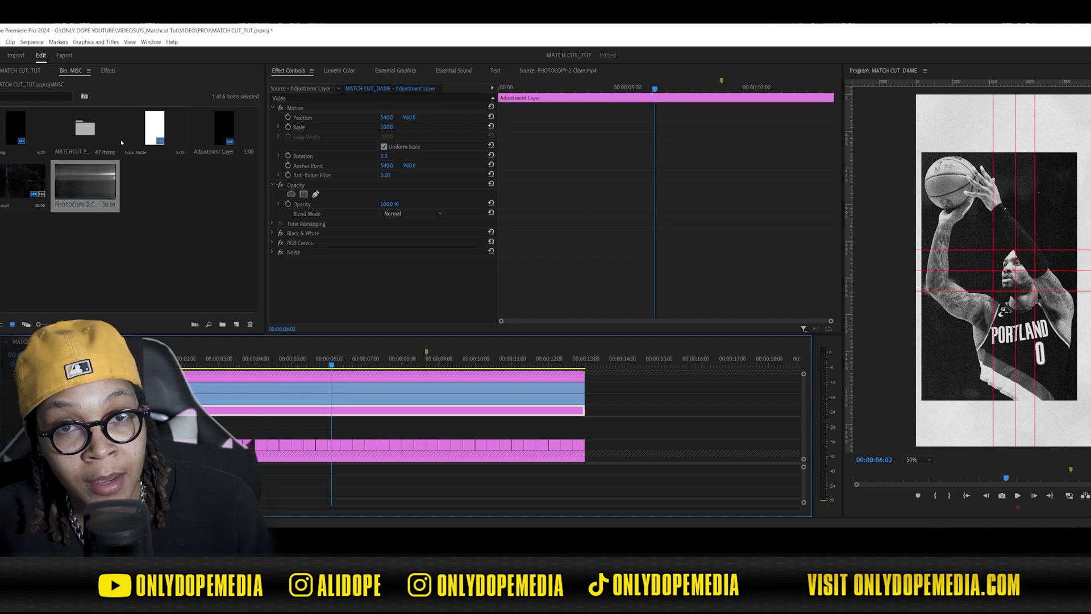
{"action": "left_click", "coordinate": [108, 70]}
{"action": "left_click", "coordinate": [65, 83]}
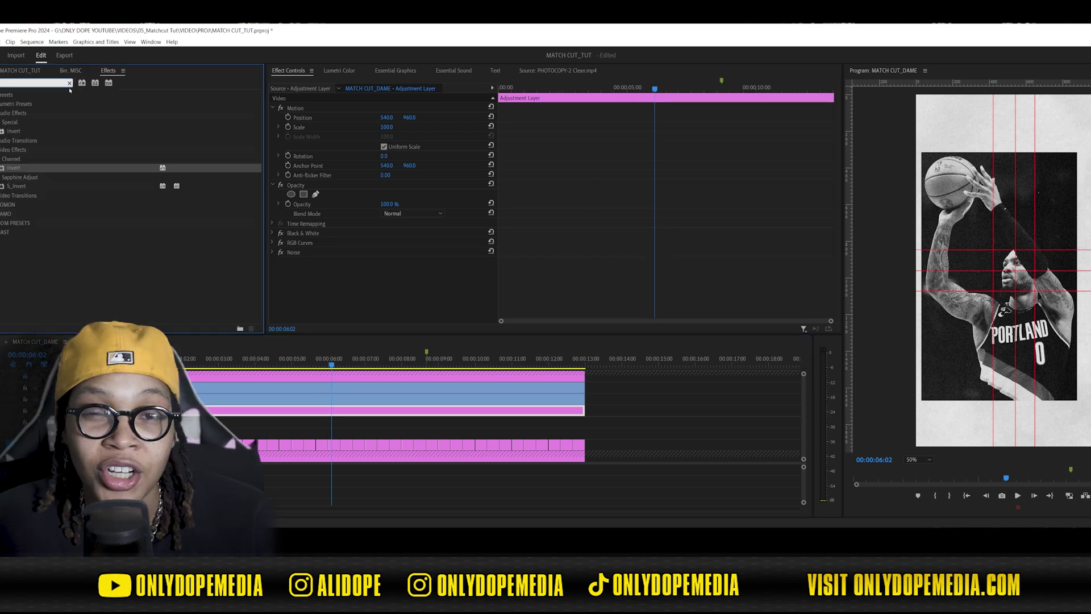
{"action": "type", "text": "t"}
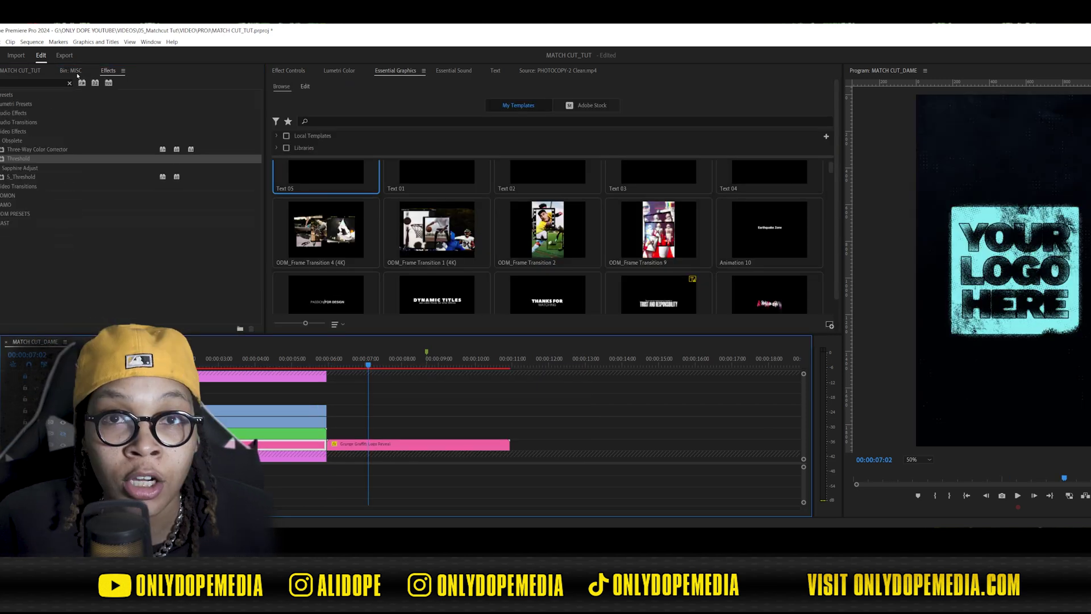
Step: Open the MISC bin, select the graffiti logo reveal clip, unlock the Color Matte's track and extend the matte beneath the reveal
{"action": "left_click", "coordinate": [75, 71]}
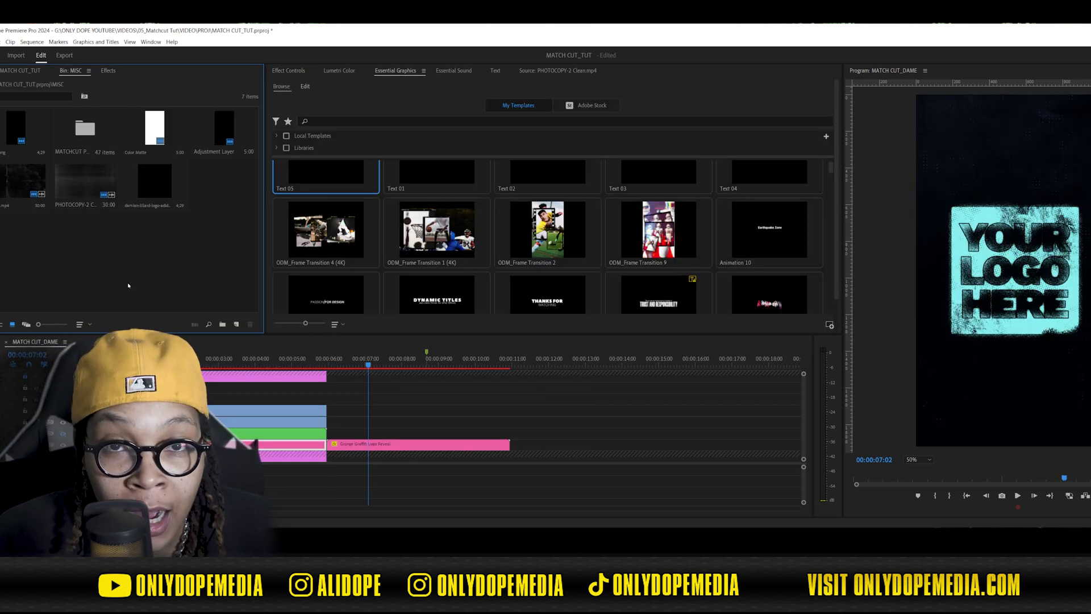
{"action": "left_click", "coordinate": [363, 445]}
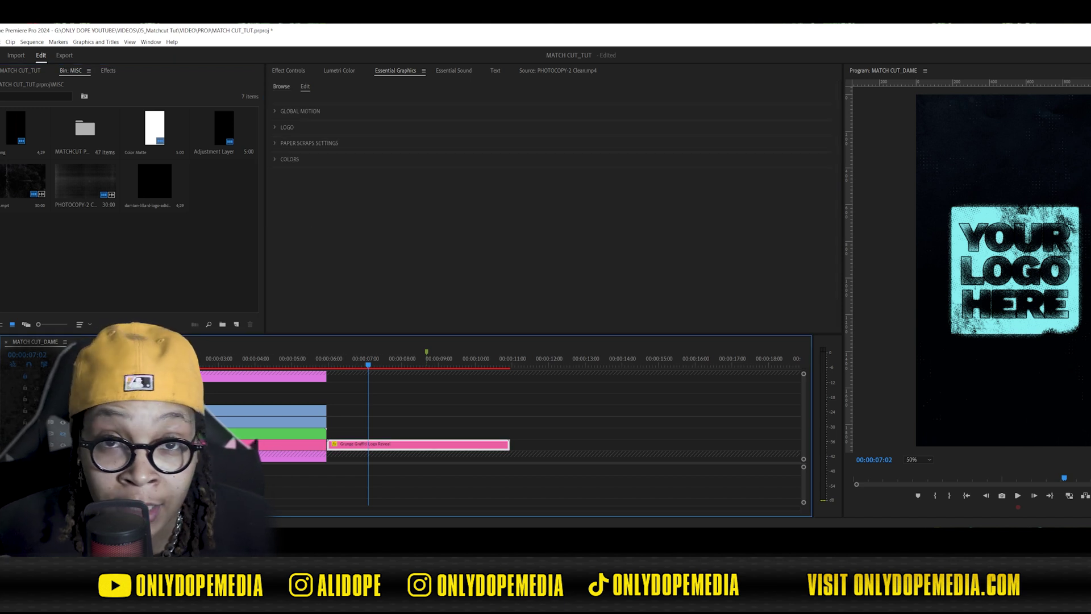
{"action": "left_click", "coordinate": [25, 456]}
{"action": "left_click_drag", "start_coordinate": [321, 457], "coordinate": [462, 457]}
Step: Replace the logo reveal template's logo with the Damian Lillard logo image and scrub the reveal to about 00:00:07:14
{"action": "left_click_drag", "start_coordinate": [155, 181], "coordinate": [533, 230]}
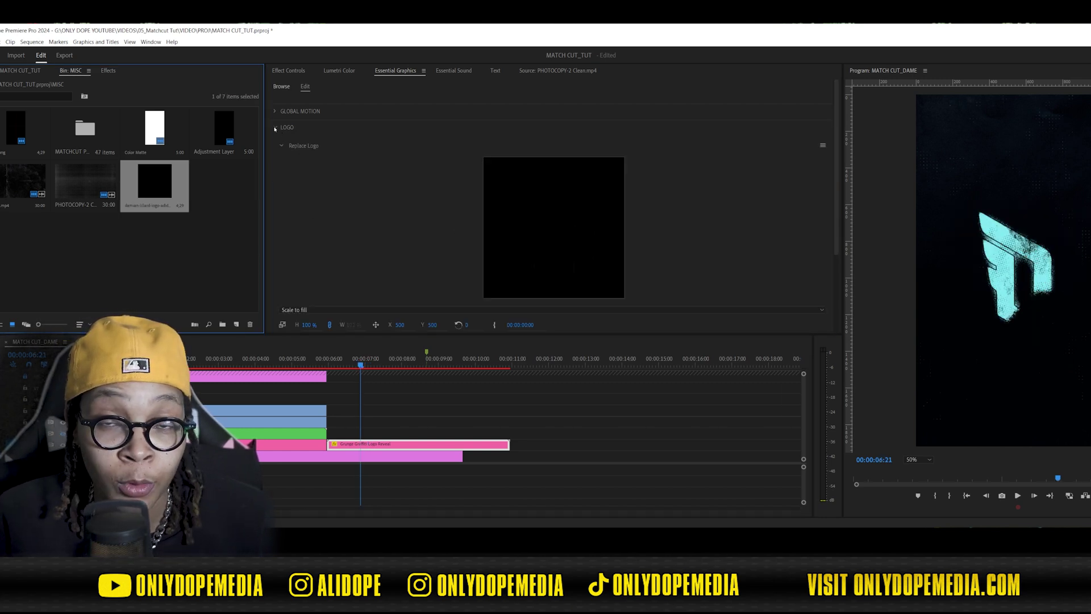
{"action": "left_click", "coordinate": [276, 127]}
{"action": "left_click", "coordinate": [276, 111]}
{"action": "left_click", "coordinate": [277, 110]}
{"action": "left_click", "coordinate": [346, 366]}
{"action": "left_click_drag", "start_coordinate": [346, 366], "coordinate": [387, 367]}
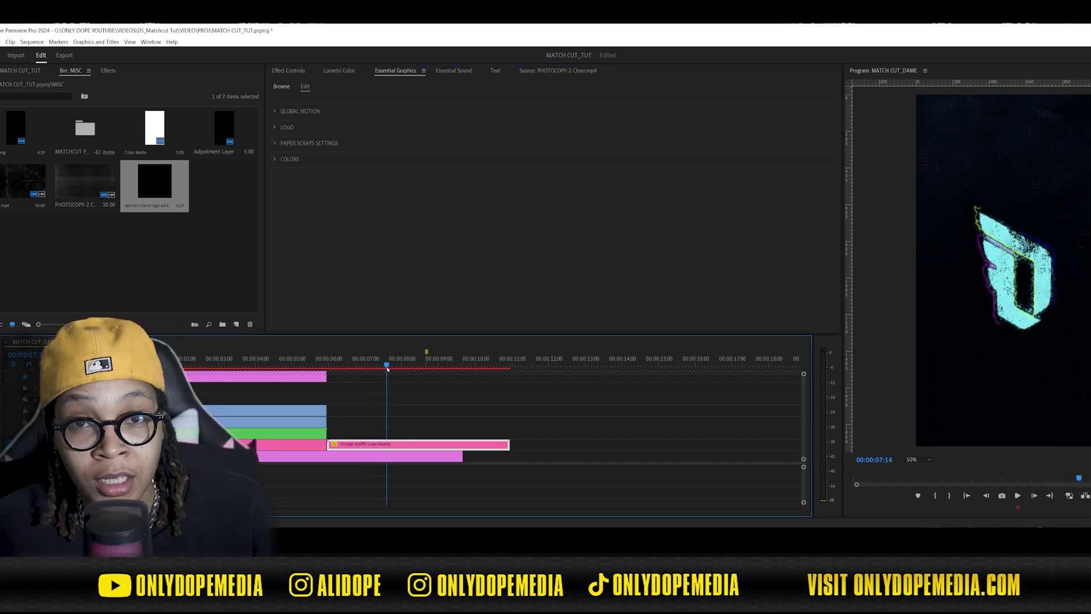
Step: Change the magenta accent color in the logo reveal template's color settings to green
{"action": "left_click", "coordinate": [301, 143]}
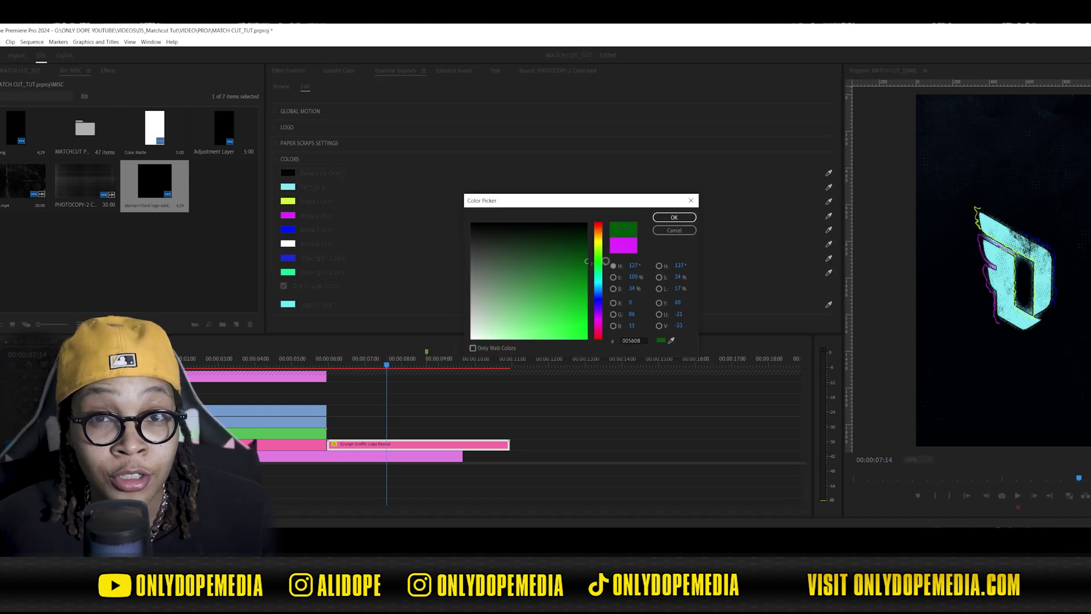
{"action": "mouse_move", "coordinate": [598, 262]}
{"action": "left_mouse_down"}
{"action": "mouse_move", "coordinate": [598, 244]}
{"action": "mouse_move", "coordinate": [598, 262]}
{"action": "left_mouse_up"}
{"action": "left_click_drag", "start_coordinate": [529, 284], "coordinate": [510, 316]}
{"action": "key", "text": "Return"}
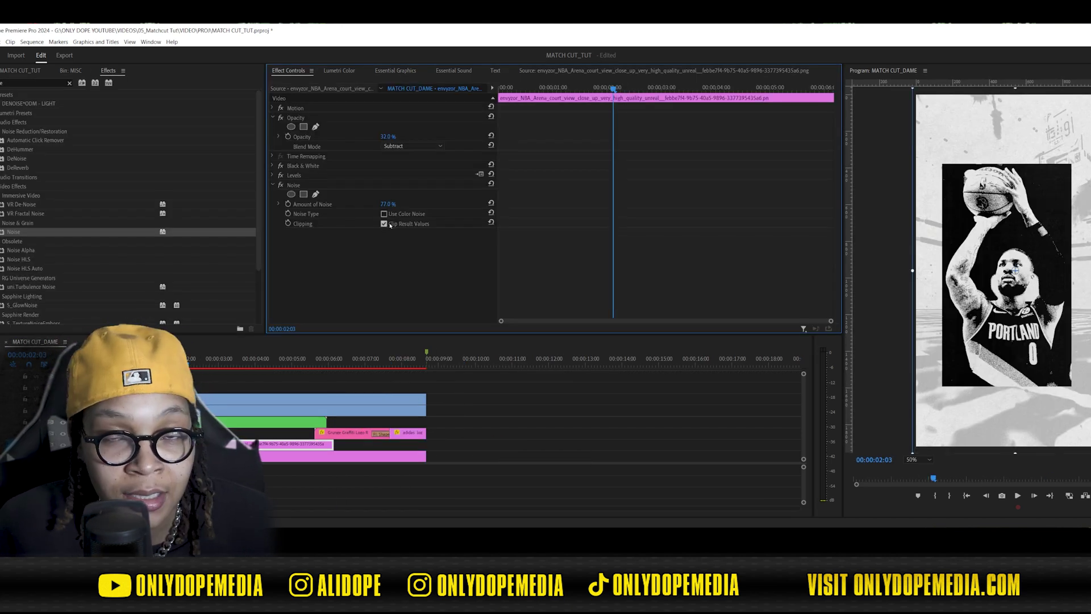
Step: Compare the arena background's Noise effect with Clip Result Values off and on, and scrub through the sequence to review the look
{"action": "left_click", "coordinate": [384, 224]}
{"action": "left_click", "coordinate": [384, 224]}
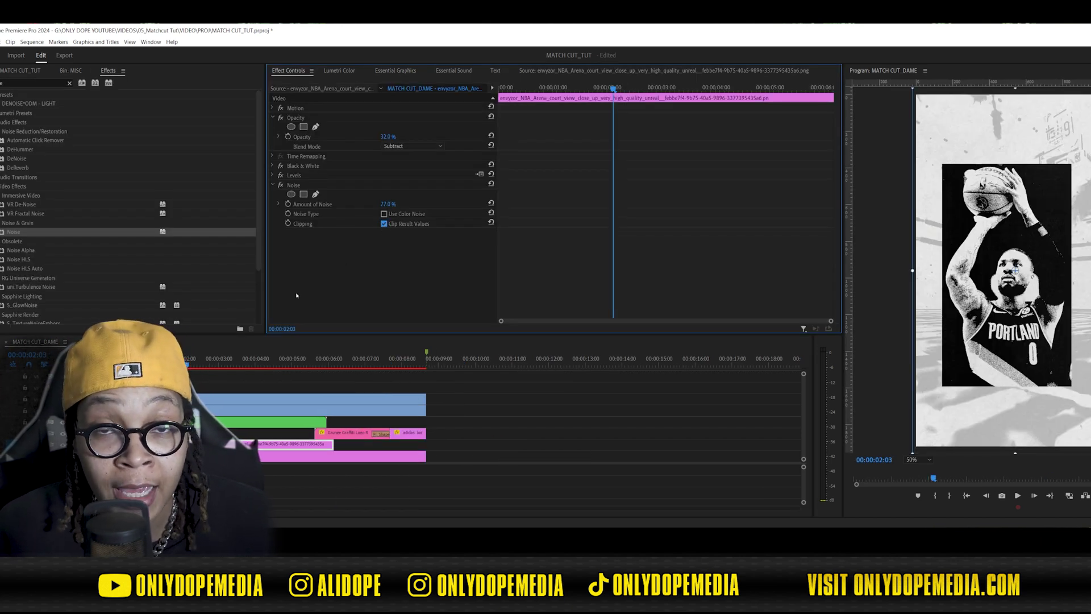
{"action": "left_click", "coordinate": [187, 382]}
{"action": "left_click_drag", "start_coordinate": [185, 359], "coordinate": [349, 344]}
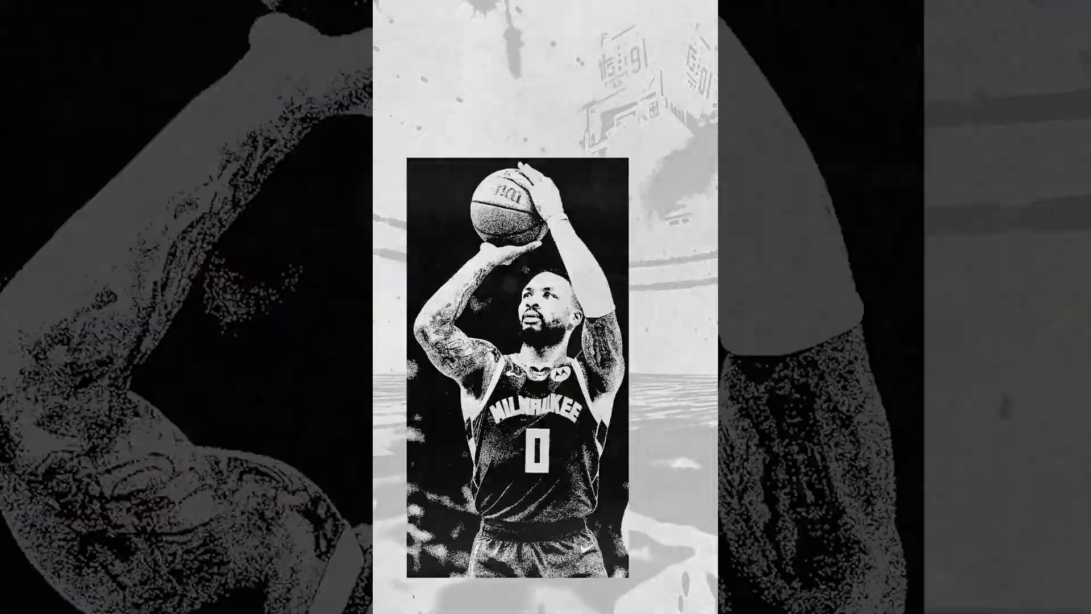